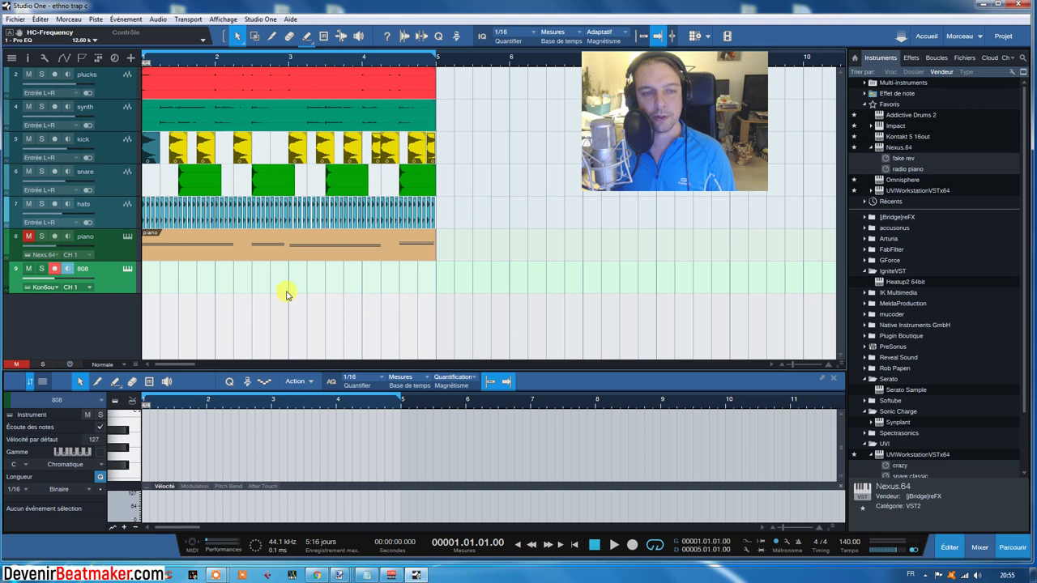
# Step: Play the four-bar loop once with the piano muted, and stop it
pyautogui.moveTo(468, 210); pyautogui.dragTo(138, 88)
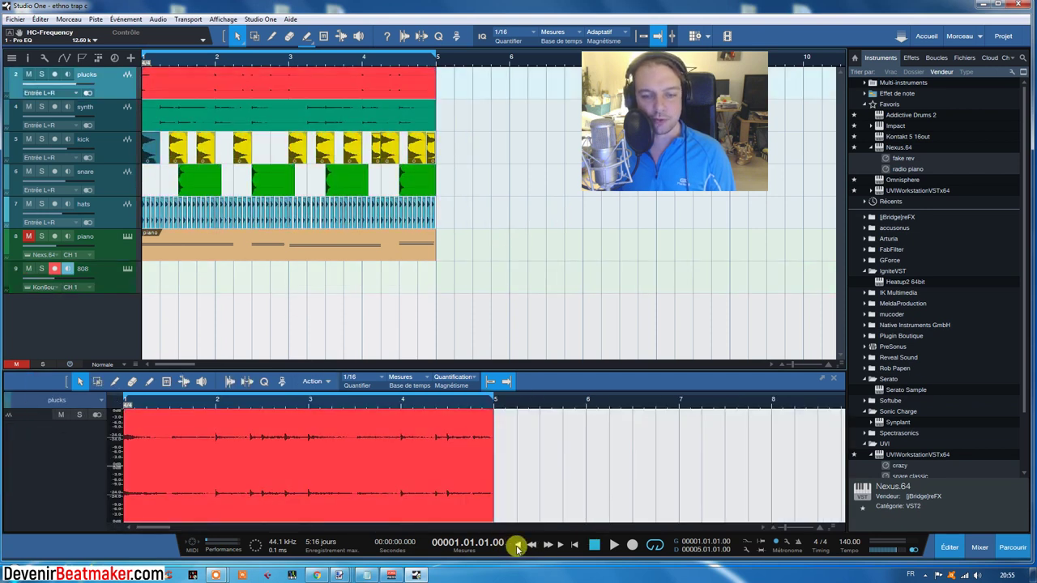
pyautogui.click(606, 544)
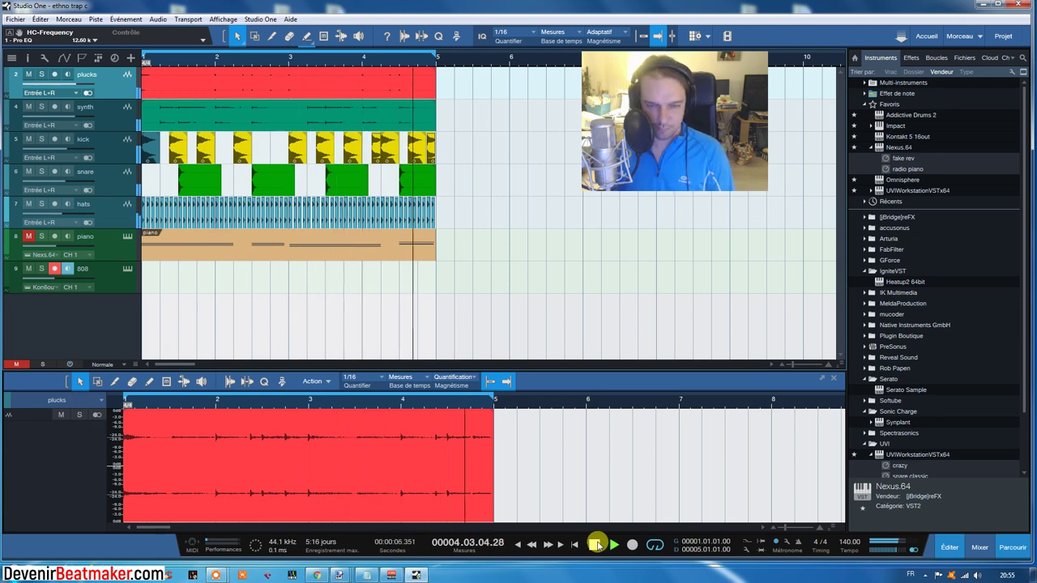
pyautogui.click(597, 545)
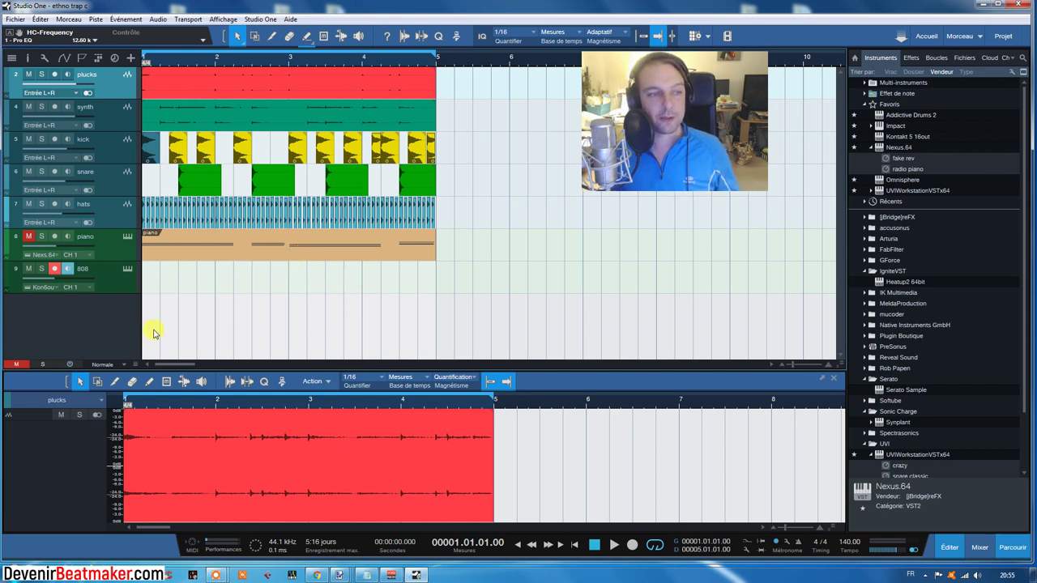
# Step: Unmute the piano track and play the loop with its chords shown in an enlarged note editor
pyautogui.click(30, 236)
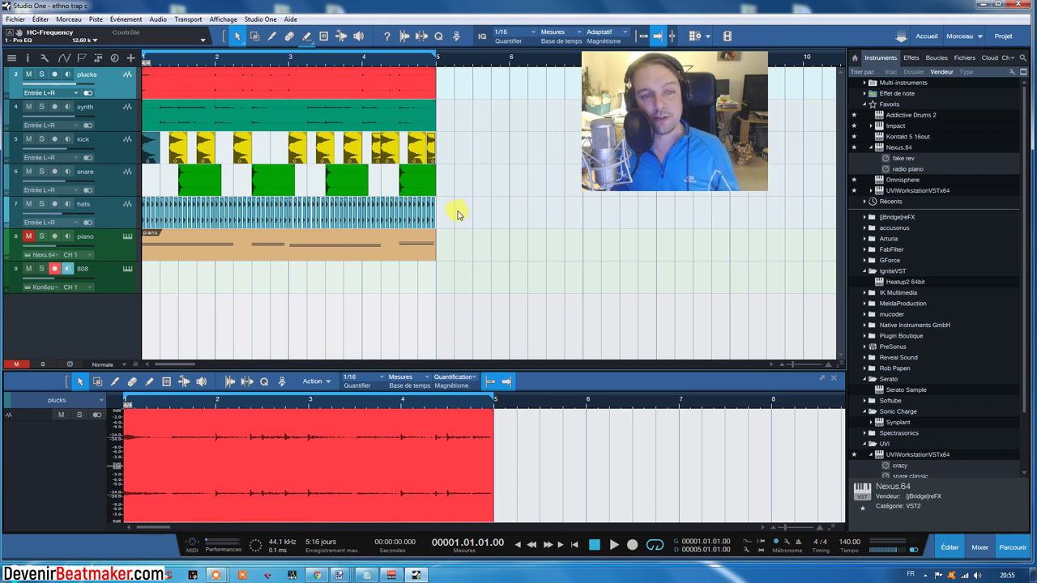
pyautogui.click(26, 237)
pyautogui.click(126, 248)
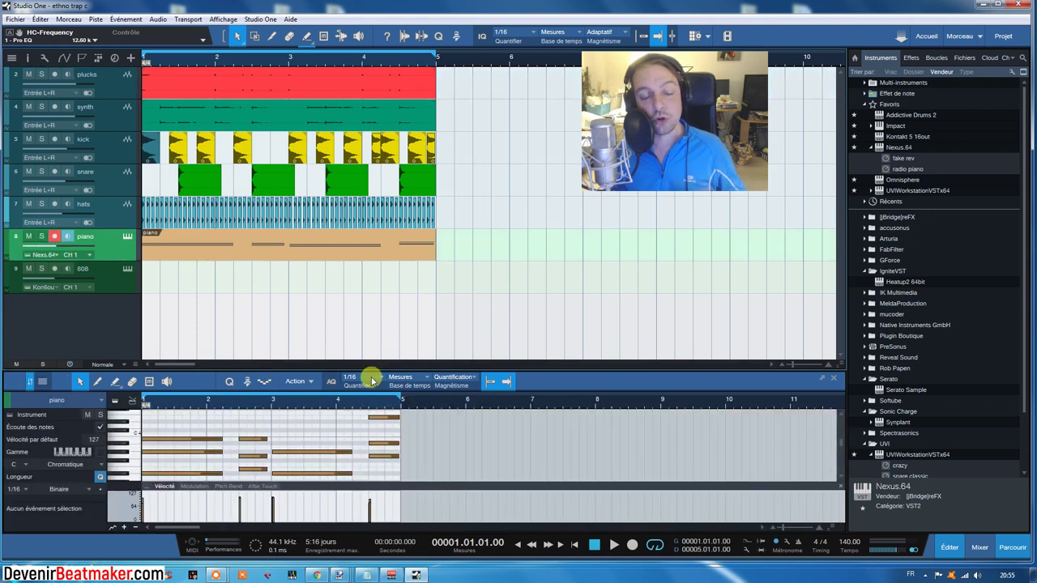
pyautogui.moveTo(391, 362); pyautogui.dragTo(395, 326)
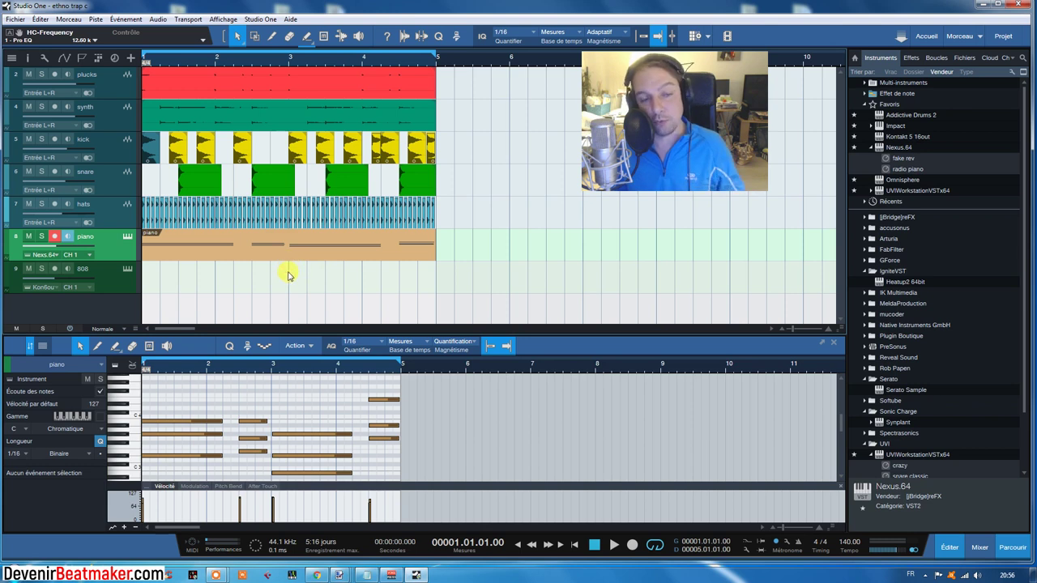
pyautogui.click(259, 249)
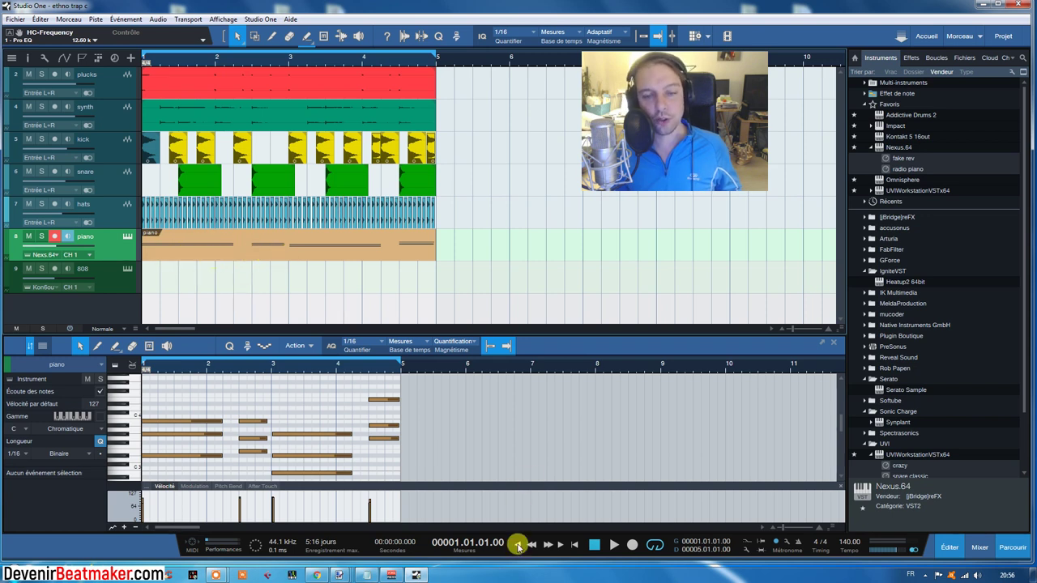
pyautogui.click(613, 545)
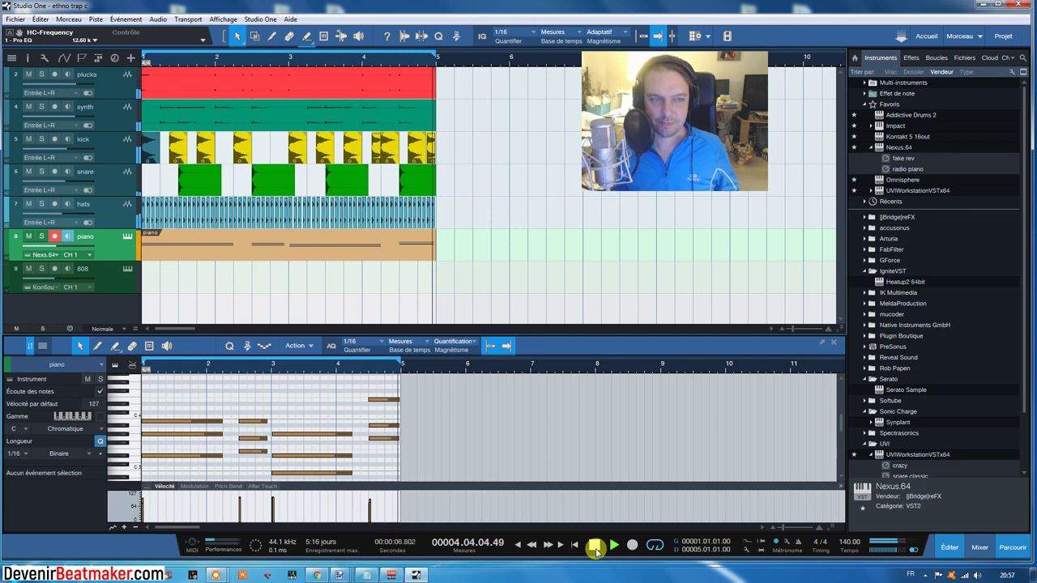
pyautogui.click(596, 548)
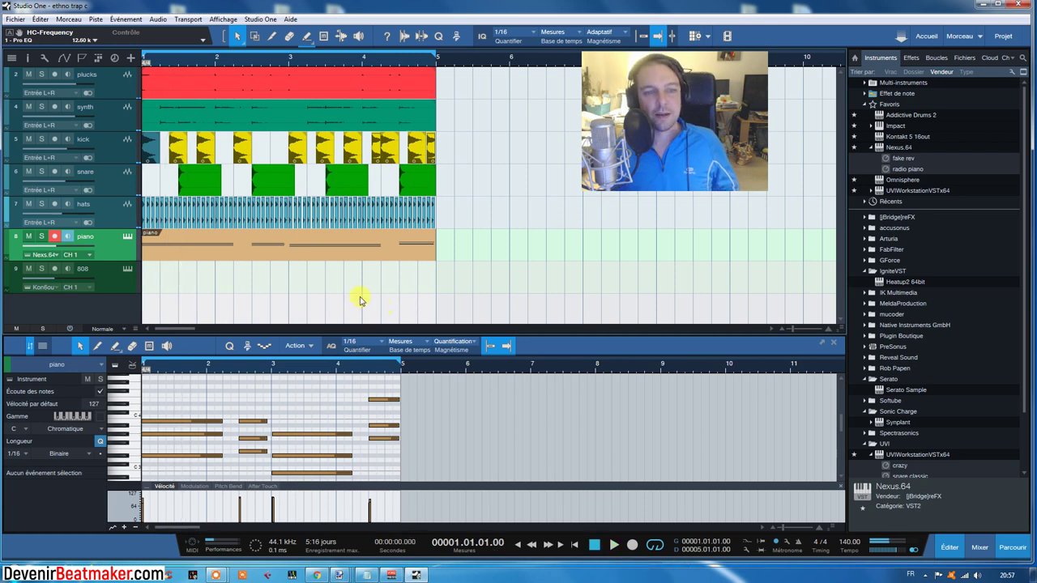
# Step: Copy the piano part onto the 808 track at the same position and mute the piano track
pyautogui.click(122, 277)
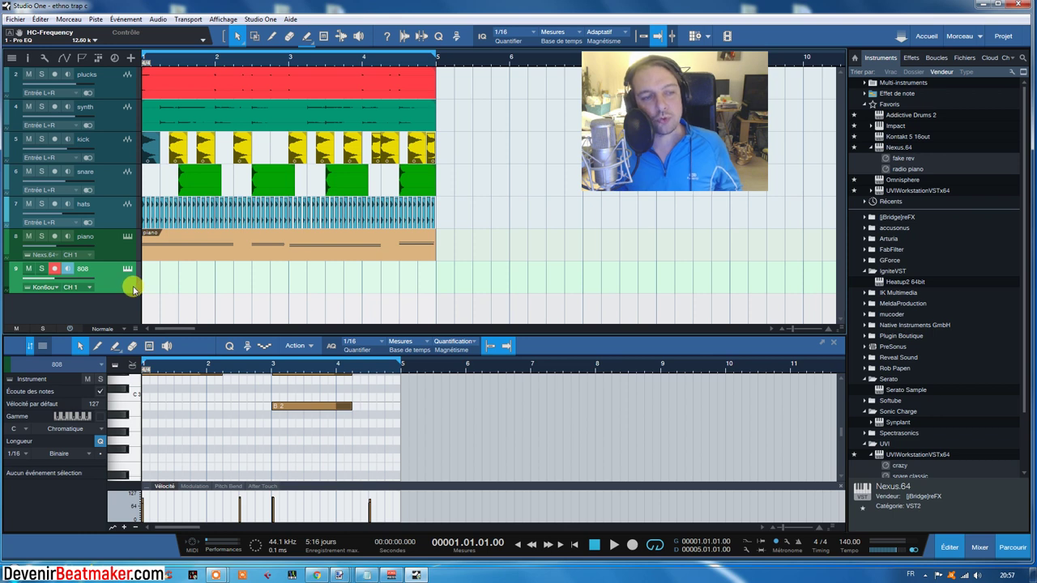
pyautogui.click(261, 246)
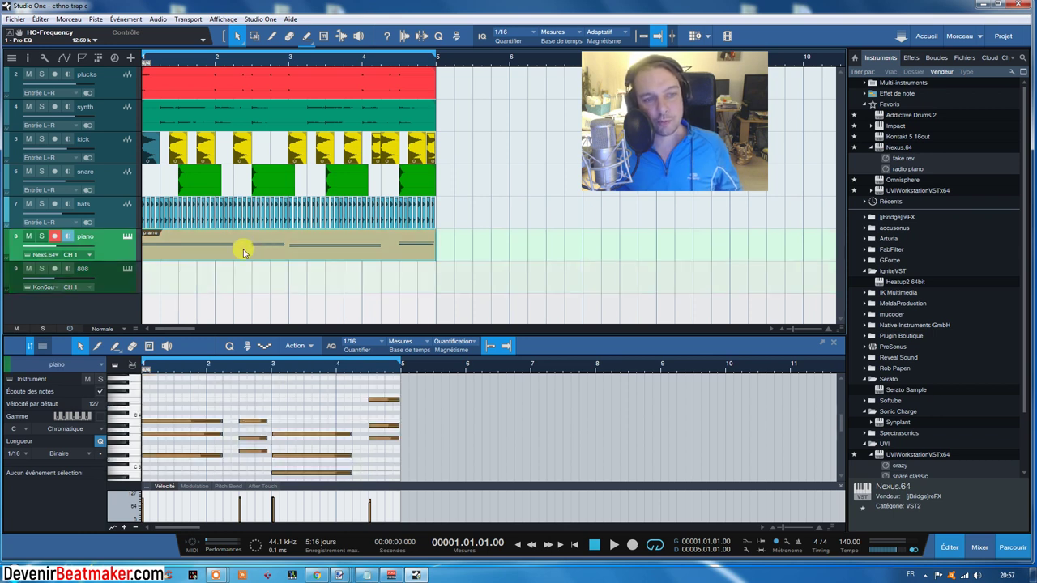
pyautogui.moveTo(243, 251); pyautogui.dragTo(243, 273)
pyautogui.click(29, 235)
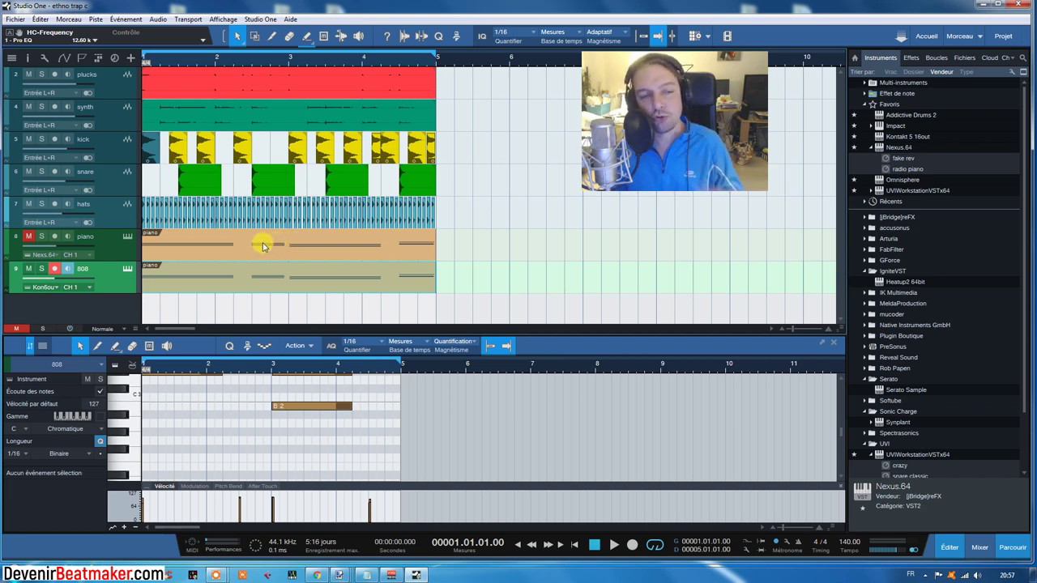
# Step: Show the 808 track's copied part in a taller note editor with the notes of all four chords in view
pyautogui.click(227, 250)
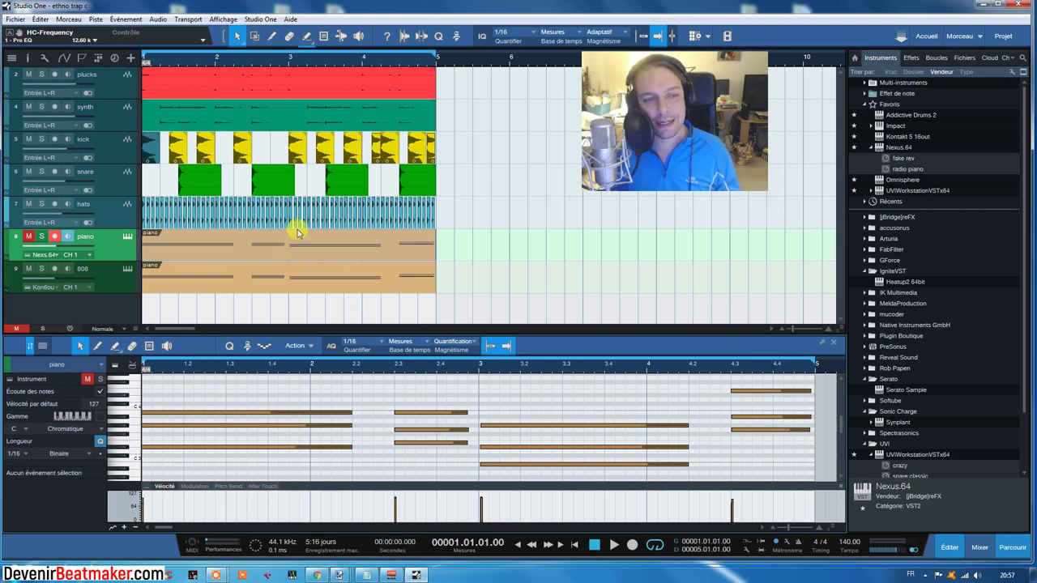
pyautogui.click(46, 287)
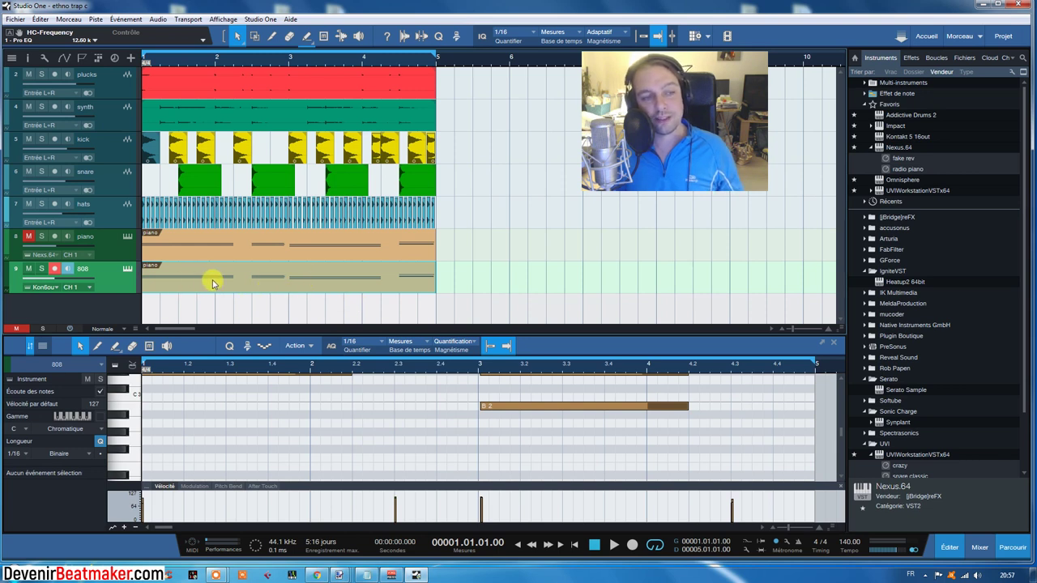
pyautogui.moveTo(351, 332); pyautogui.dragTo(366, 304)
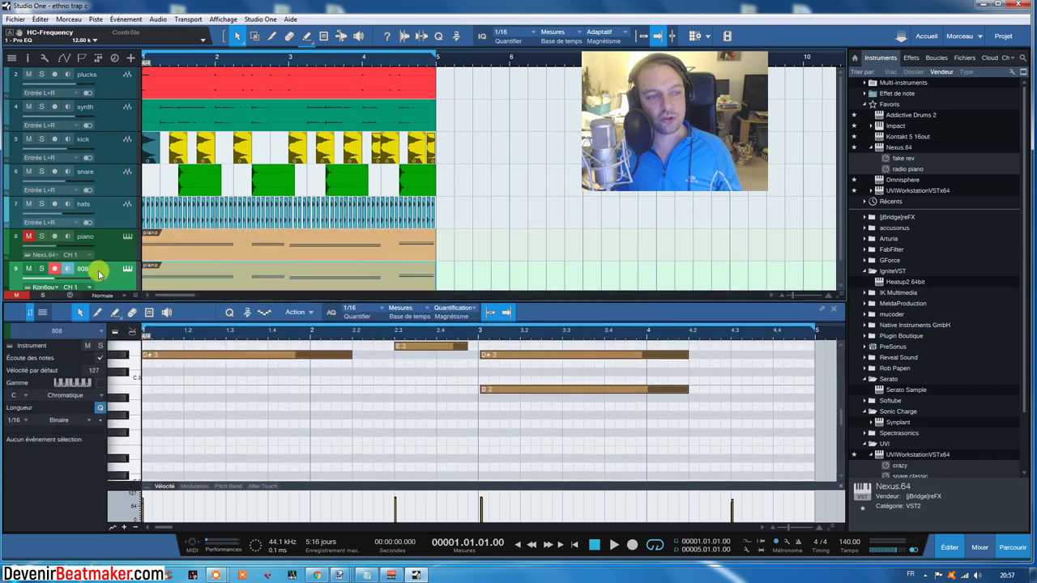
pyautogui.click(166, 273)
pyautogui.moveTo(336, 297); pyautogui.dragTo(338, 212)
pyautogui.scroll(3, 304, 332)
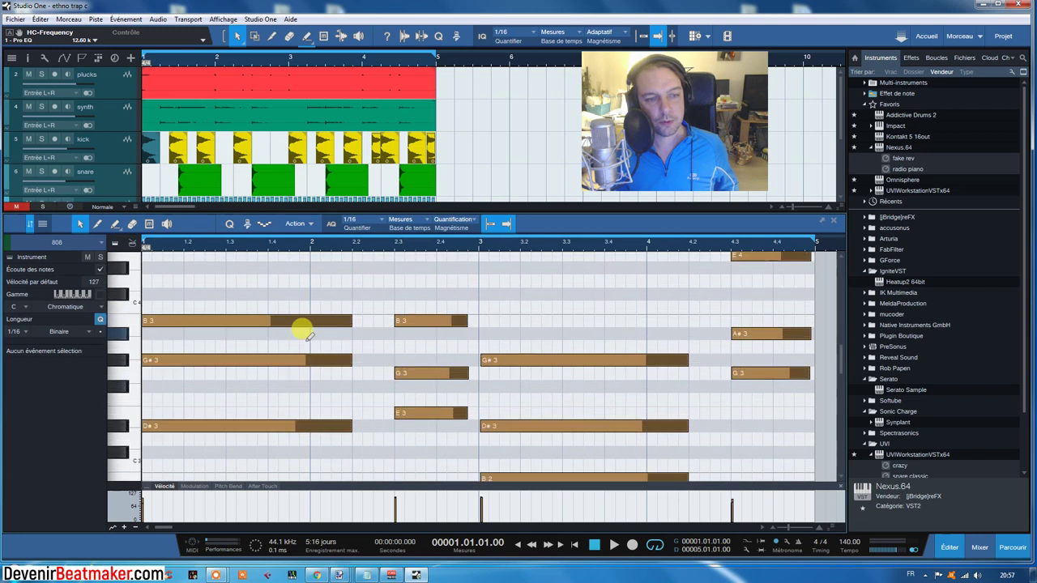
pyautogui.scroll(-1, 390, 292)
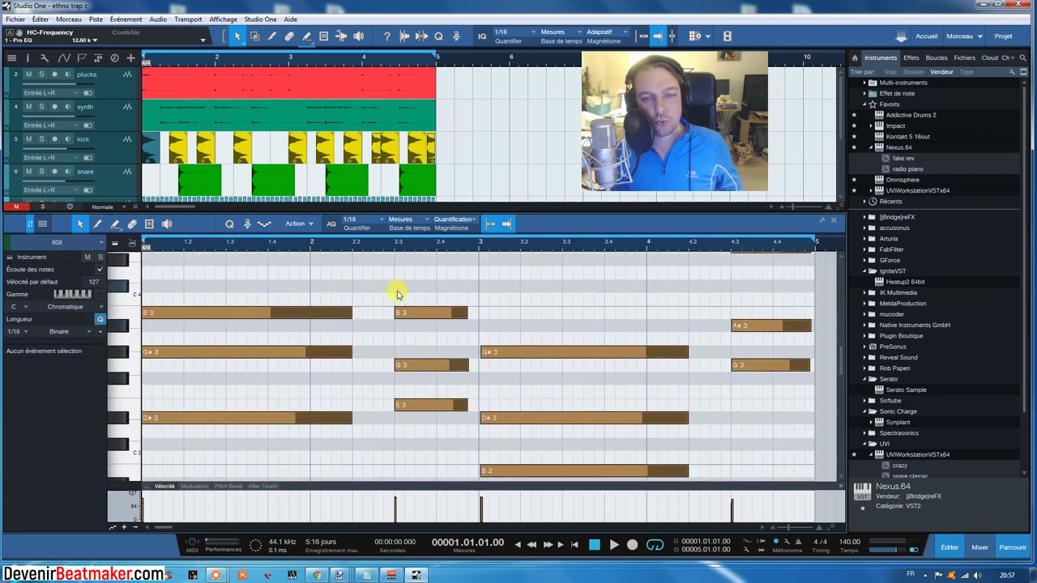
pyautogui.scroll(-2, 392, 294)
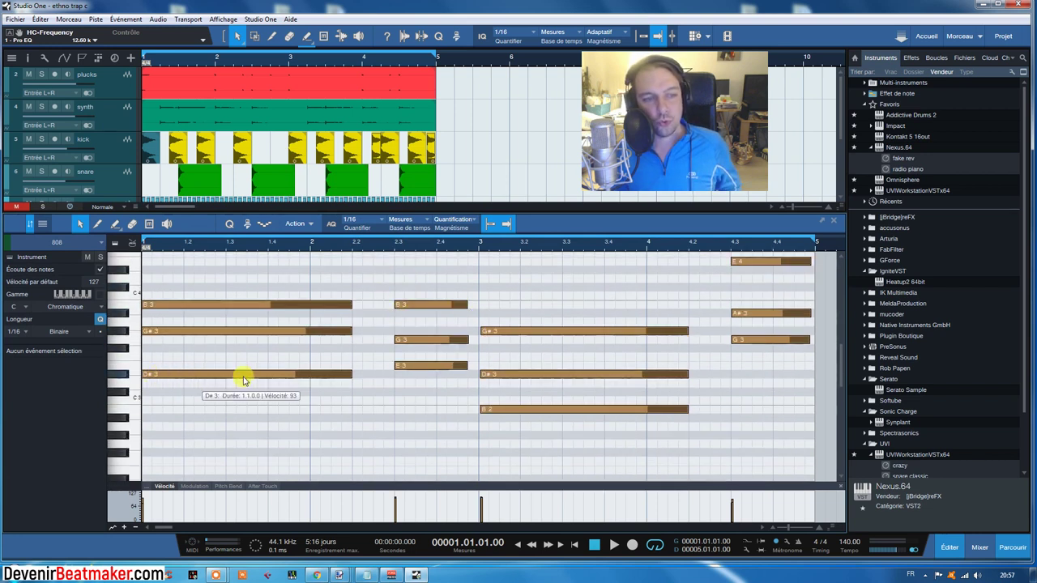
# Step: Select all the notes of the 808 part and transpose them down one octave
pyautogui.moveTo(208, 261); pyautogui.dragTo(725, 432)
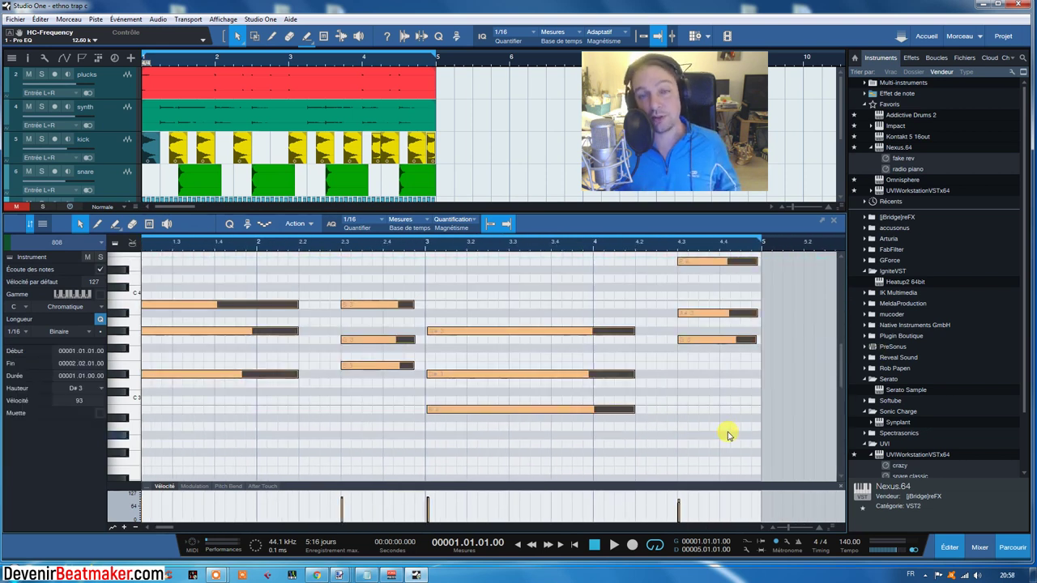
pyautogui.hotkey('shift', 'Down')
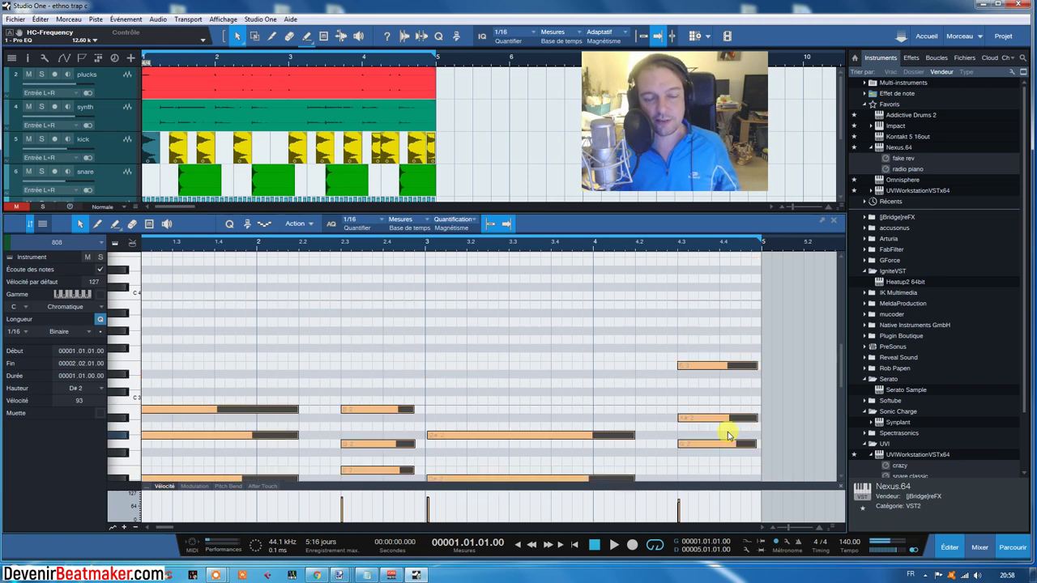
pyautogui.scroll(-1, 351, 294)
pyautogui.scroll(-3, 348, 291)
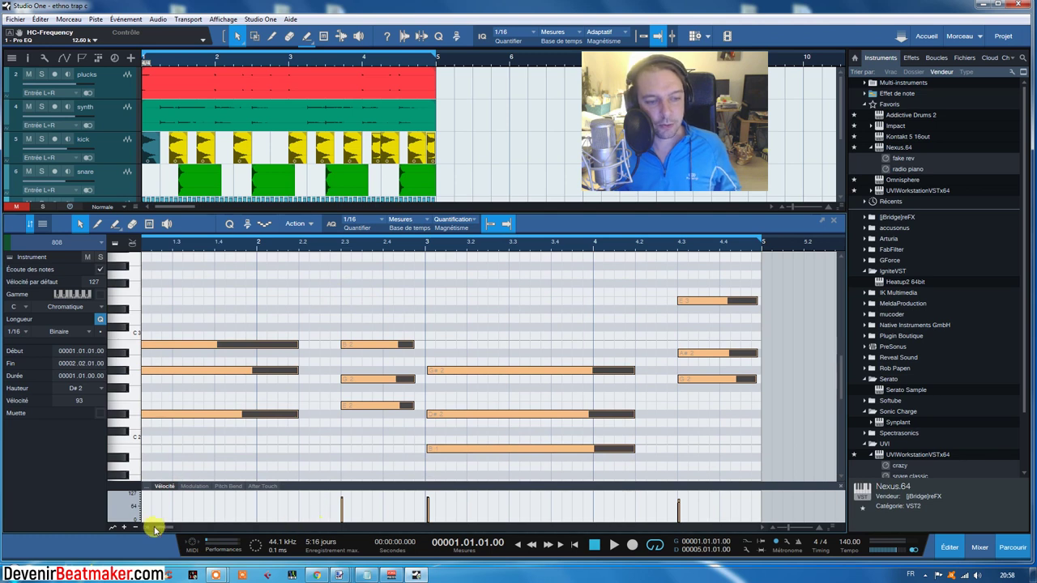
pyautogui.moveTo(148, 530); pyautogui.dragTo(144, 527)
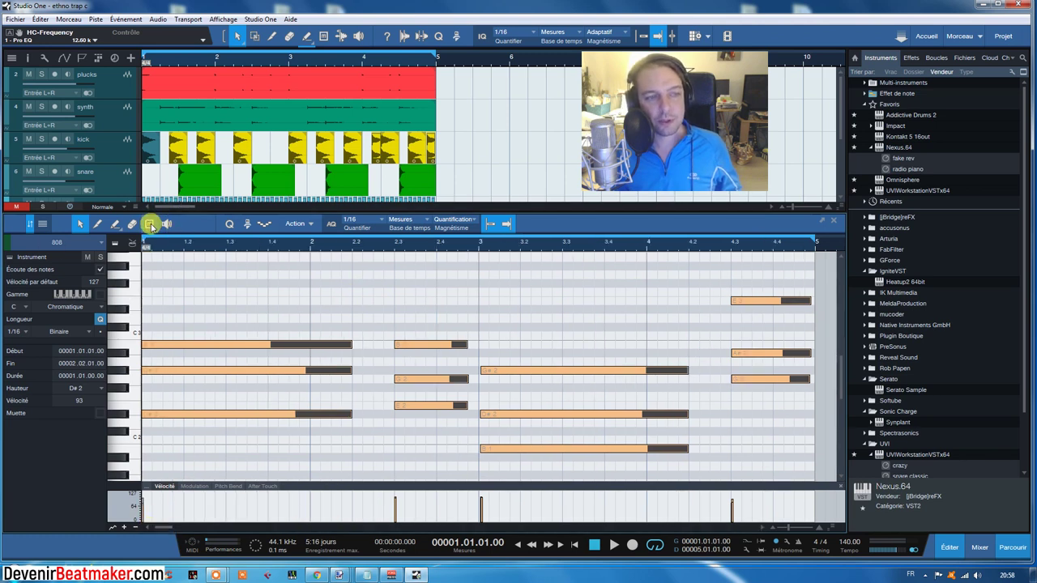
# Step: Mute all the notes of the 808 part and deselect them
pyautogui.moveTo(236, 275); pyautogui.dragTo(768, 428)
pyautogui.rightClick(340, 307)
pyautogui.click(360, 313)
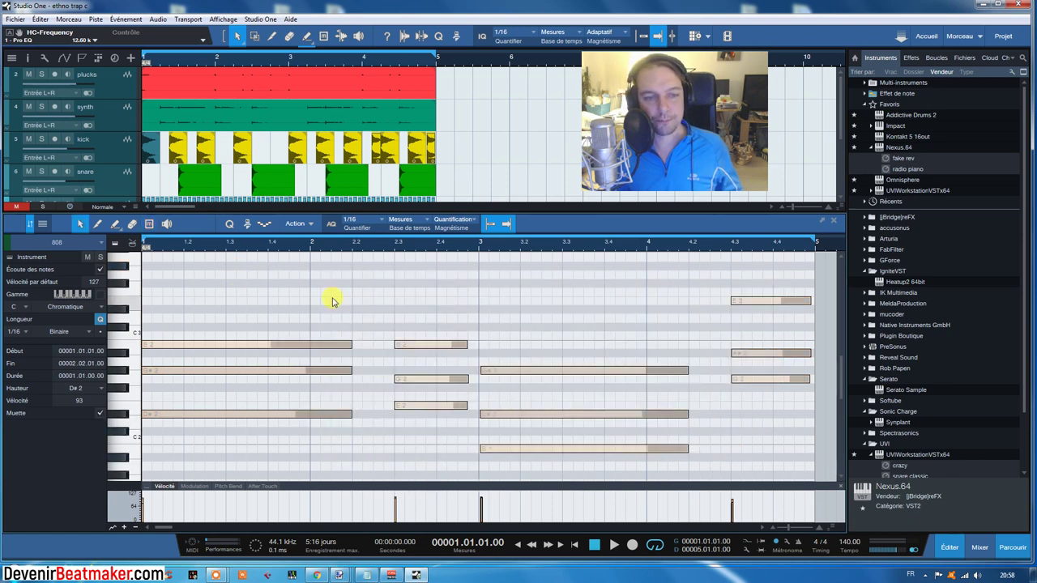
pyautogui.click(344, 326)
# Step: Unmute the lowest note of each chord with the Mute tool: D#2, E2, B1 and G2
pyautogui.click(144, 224)
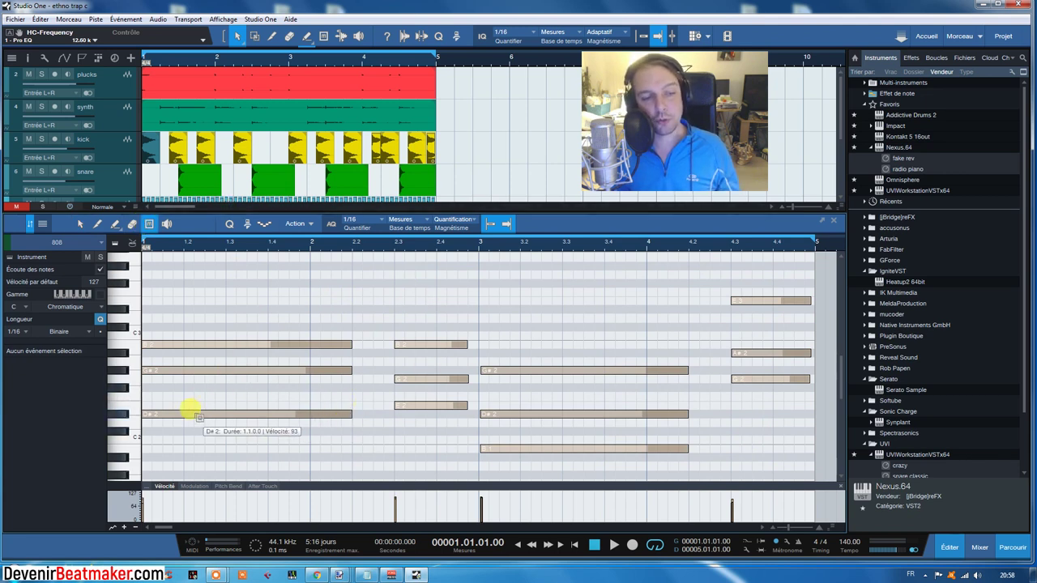
pyautogui.click(189, 412)
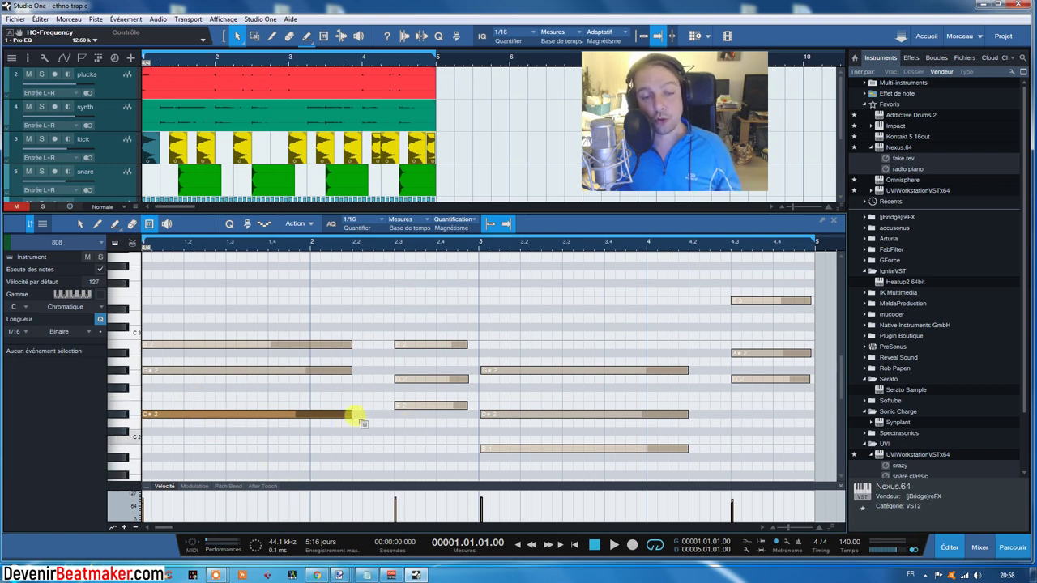
pyautogui.click(400, 405)
pyautogui.click(509, 448)
pyautogui.click(734, 378)
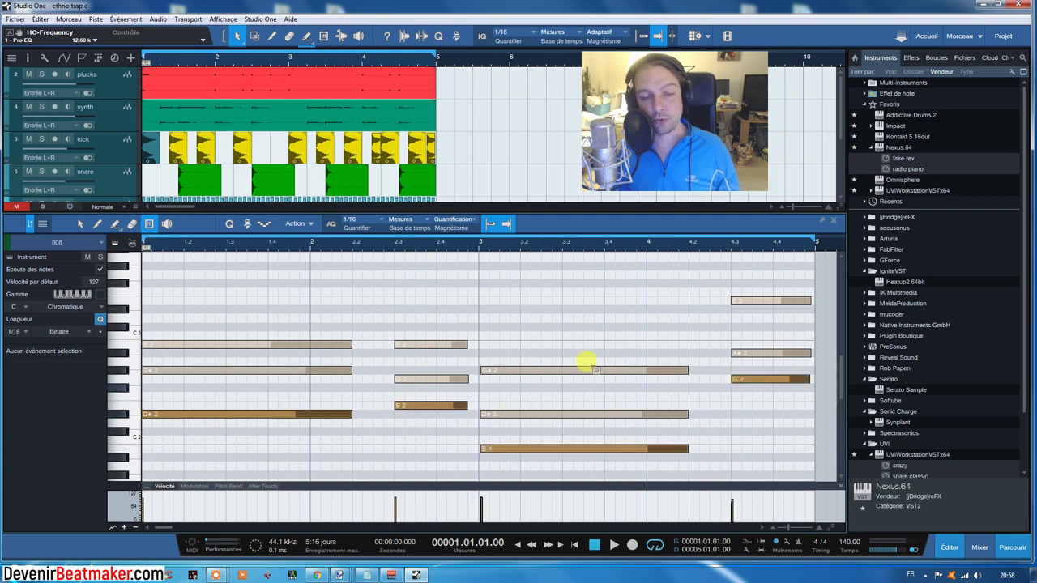
# Step: Mute E2, B1 and G2 again and play the loop with only the first chord's D#2 active
pyautogui.click(421, 405)
pyautogui.click(508, 448)
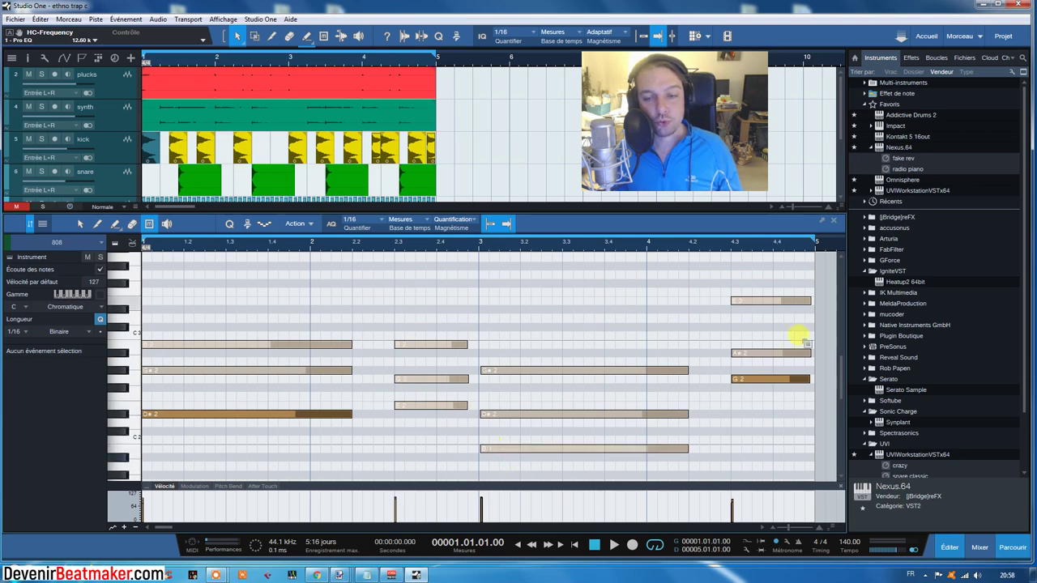
pyautogui.click(768, 379)
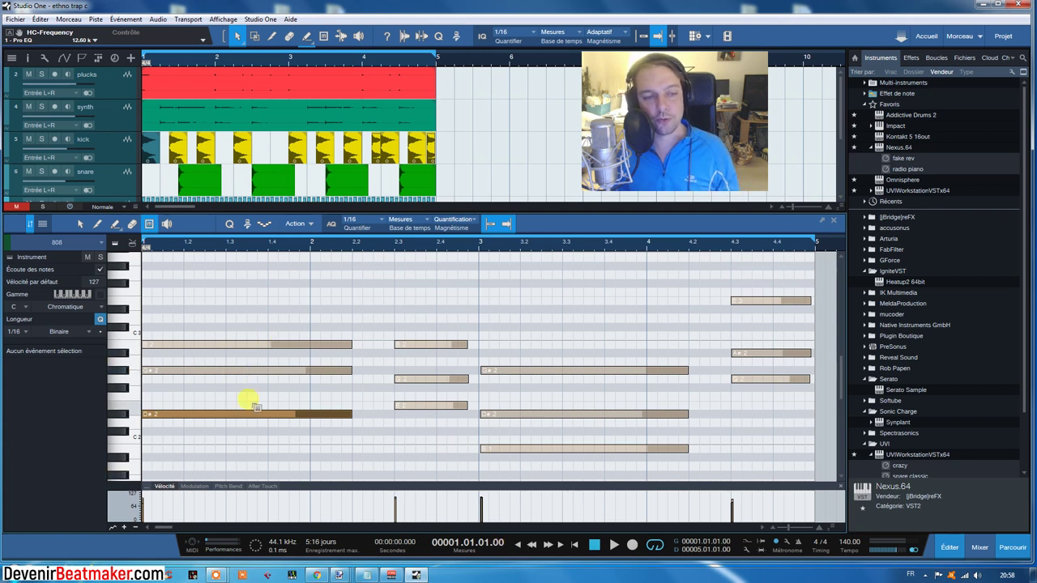
pyautogui.click(613, 544)
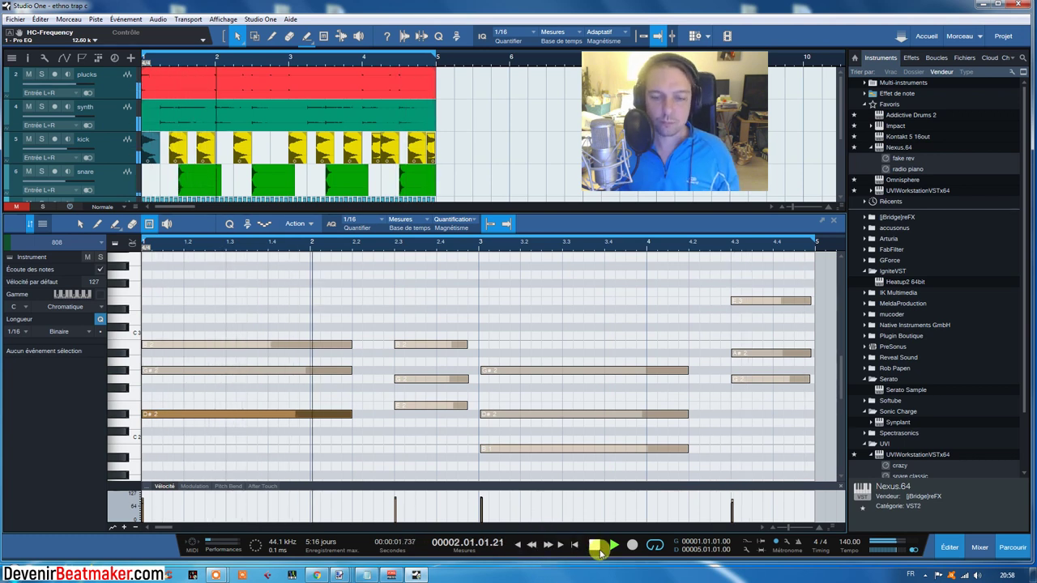
pyautogui.click(596, 547)
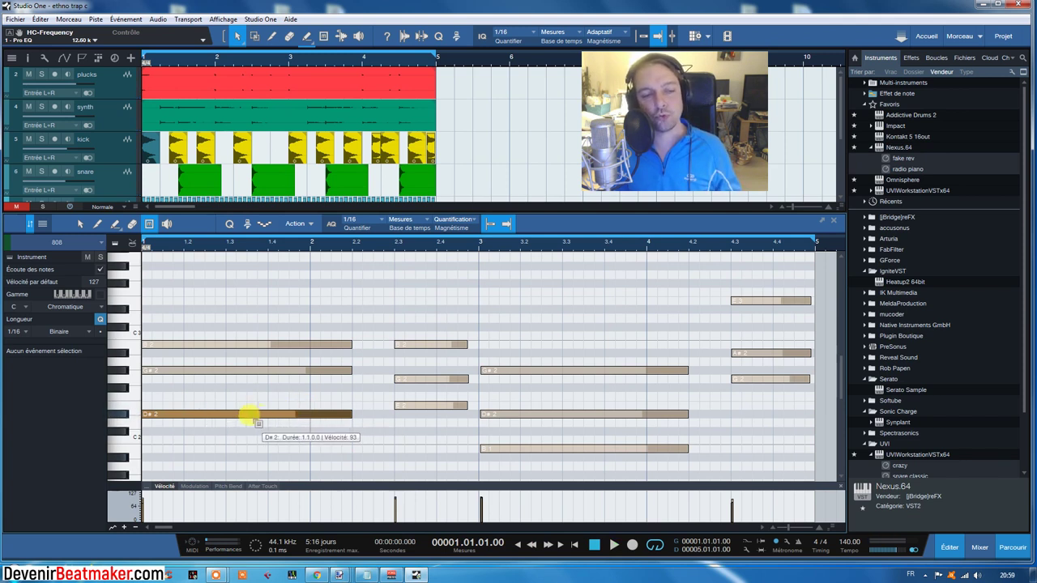
# Step: Mute D#2, unmute G#2 in the first chord, and play the loop to audition that bass note
pyautogui.click(206, 393)
pyautogui.click(177, 370)
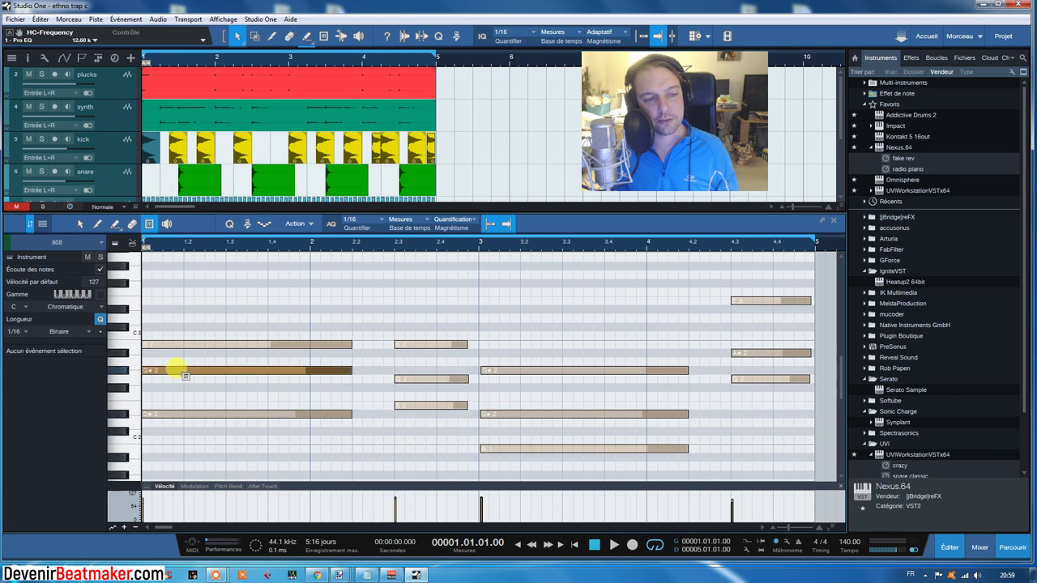
pyautogui.click(613, 544)
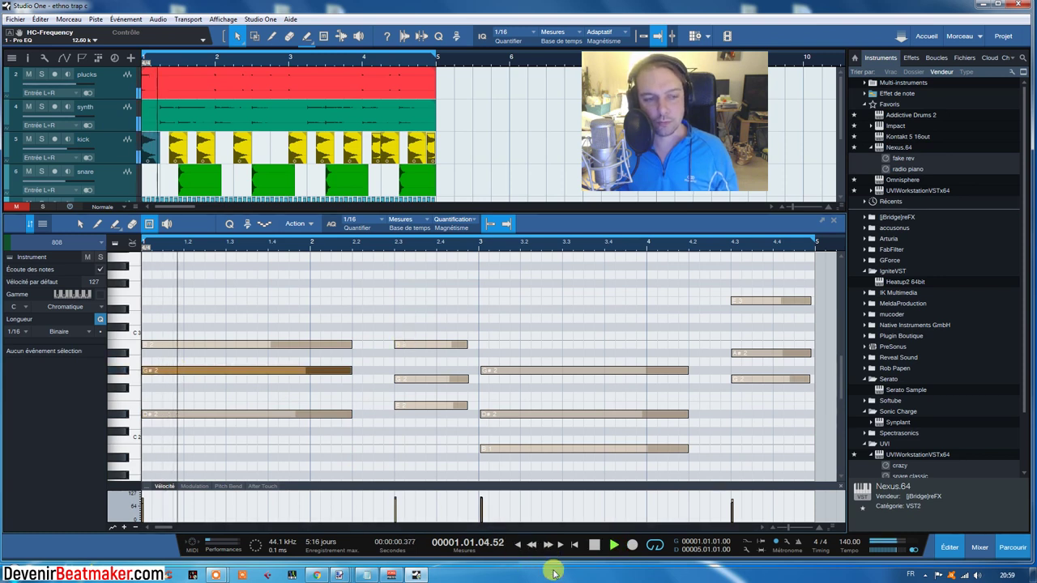
pyautogui.click(595, 547)
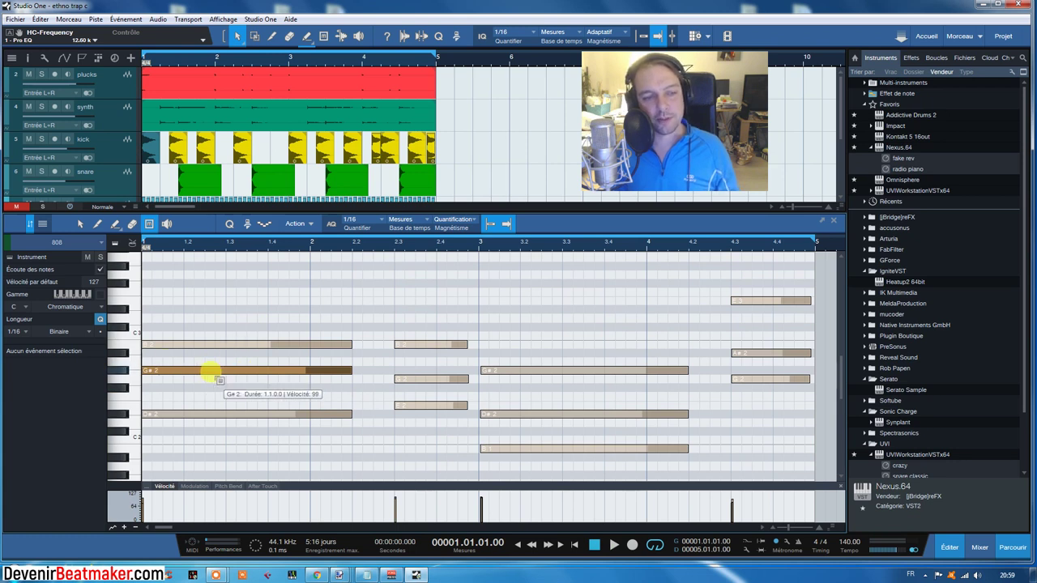
# Step: Mute G#2 and unmute B2 in the first chord, and play the loop to audition that bass note
pyautogui.click(177, 354)
pyautogui.click(178, 343)
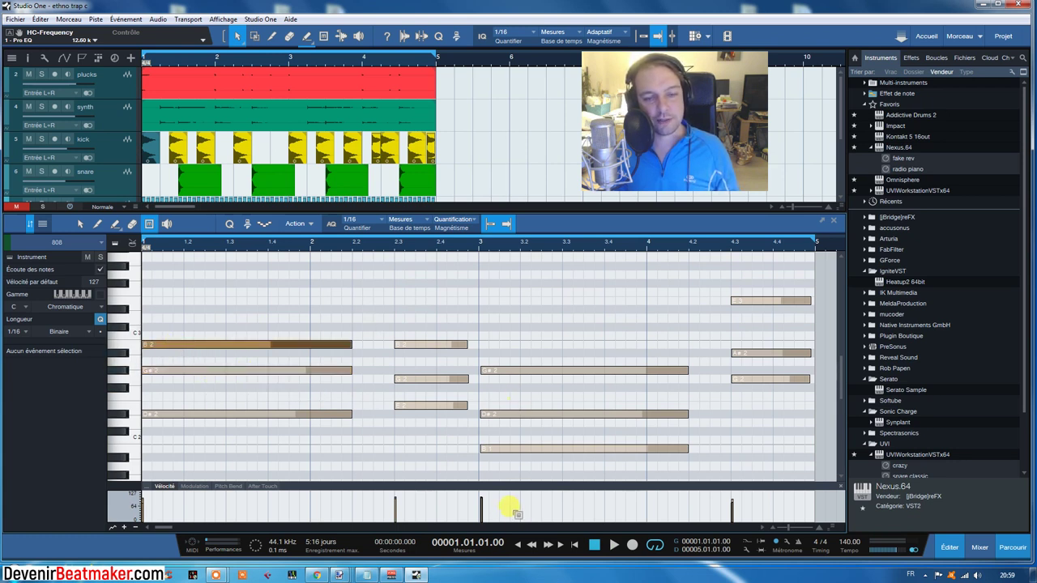
pyautogui.click(614, 548)
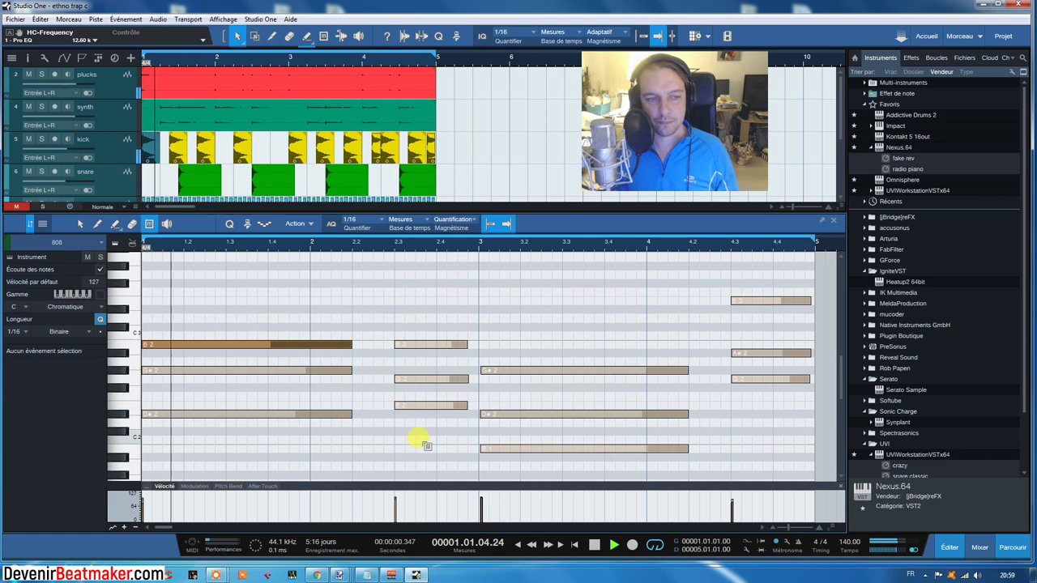
pyautogui.click(595, 545)
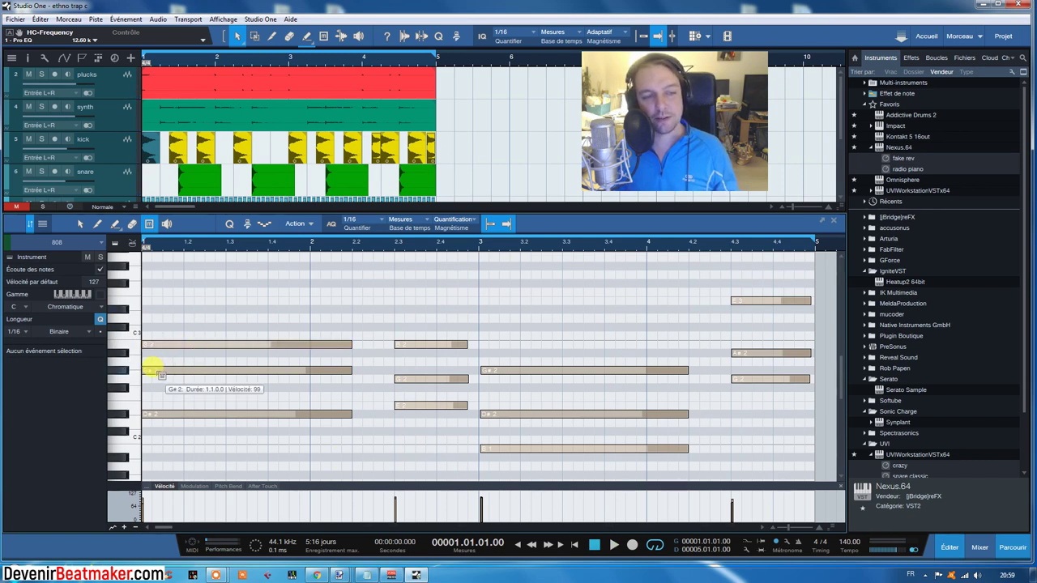
# Step: Unmute G#2 in the first chord and E2 in the second chord, and play the loop to hear them together
pyautogui.click(154, 370)
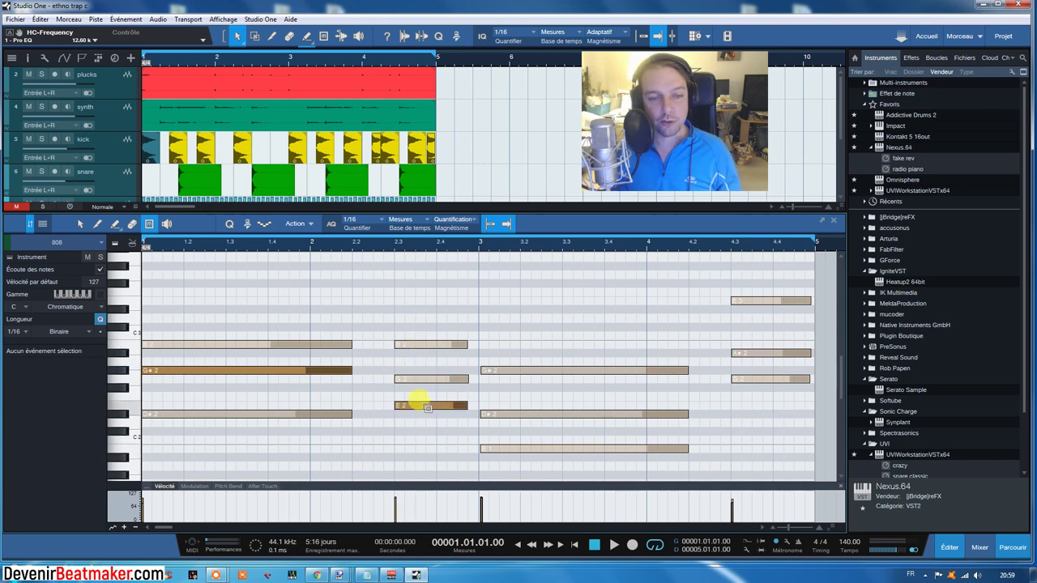
pyautogui.click(609, 548)
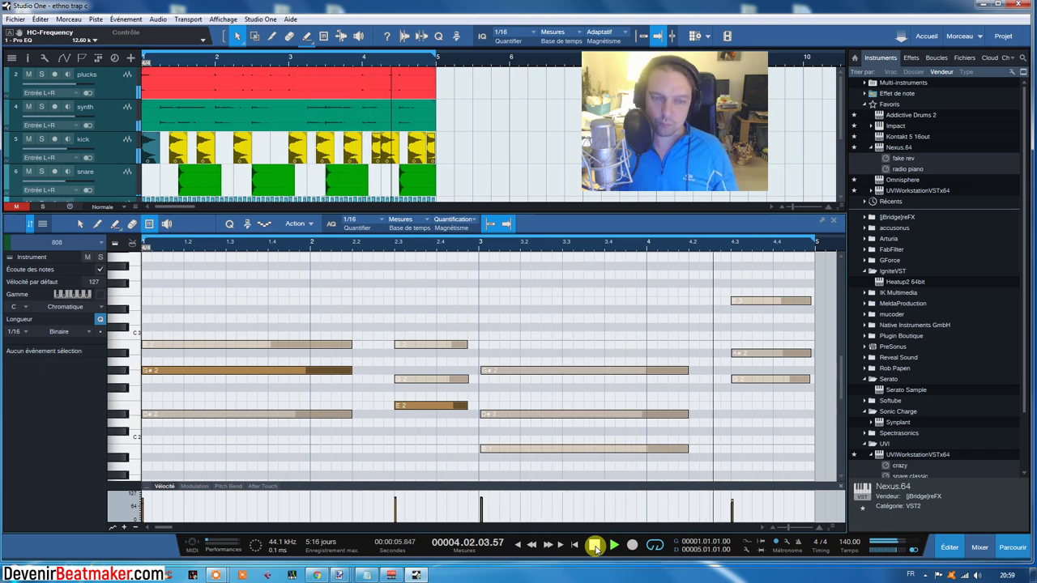
pyautogui.click(595, 547)
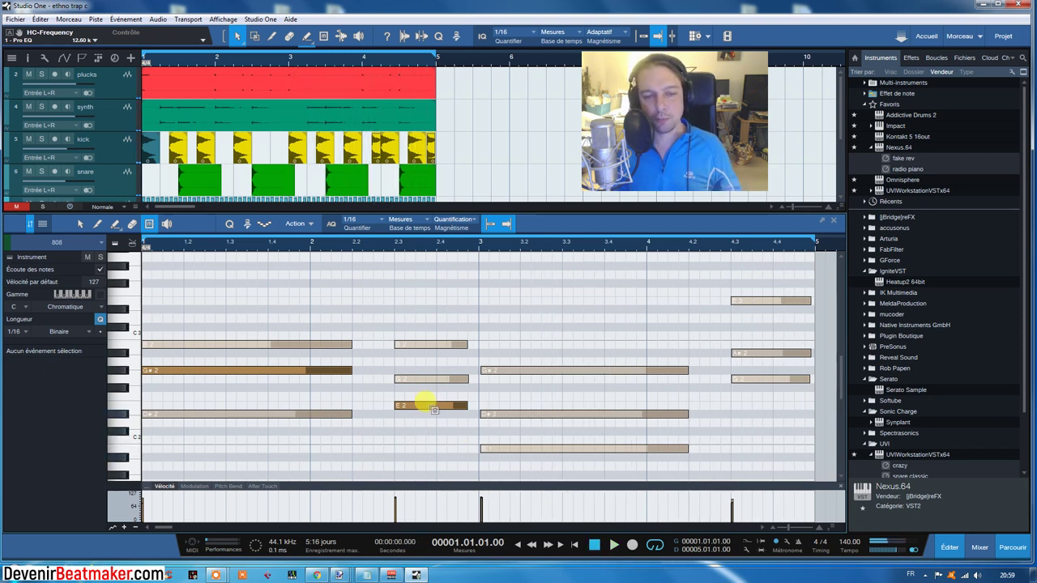
# Step: Mute E2 and unmute G2 in the second chord, and play the loop to audition that bass note
pyautogui.click(410, 408)
pyautogui.click(400, 379)
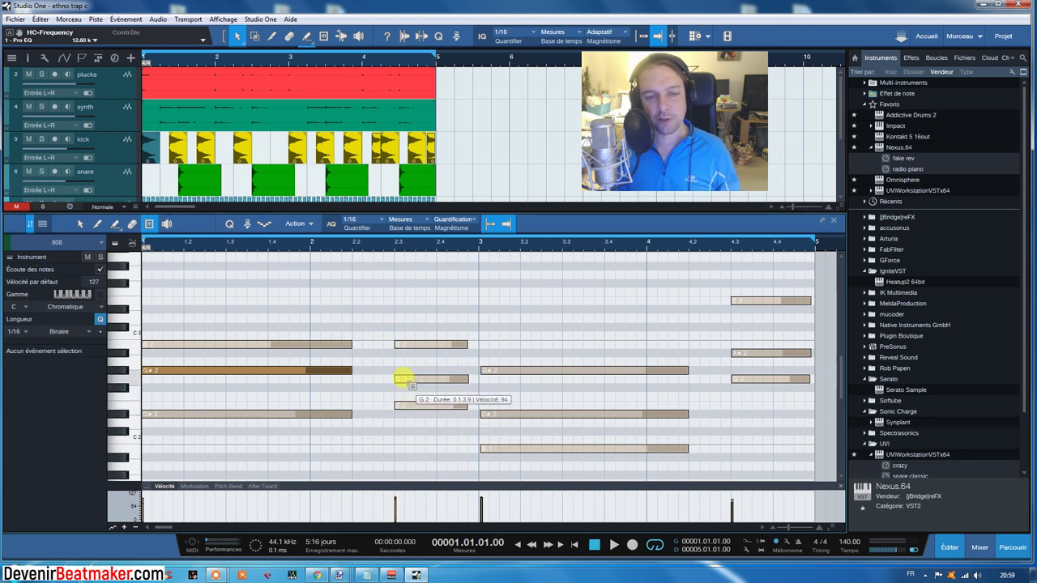
pyautogui.click(619, 547)
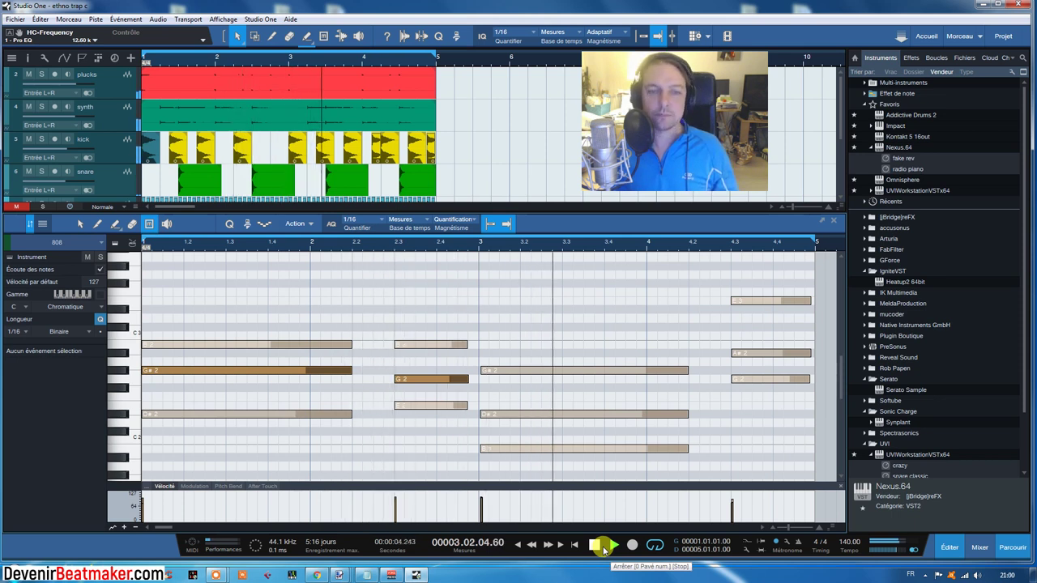
pyautogui.click(601, 549)
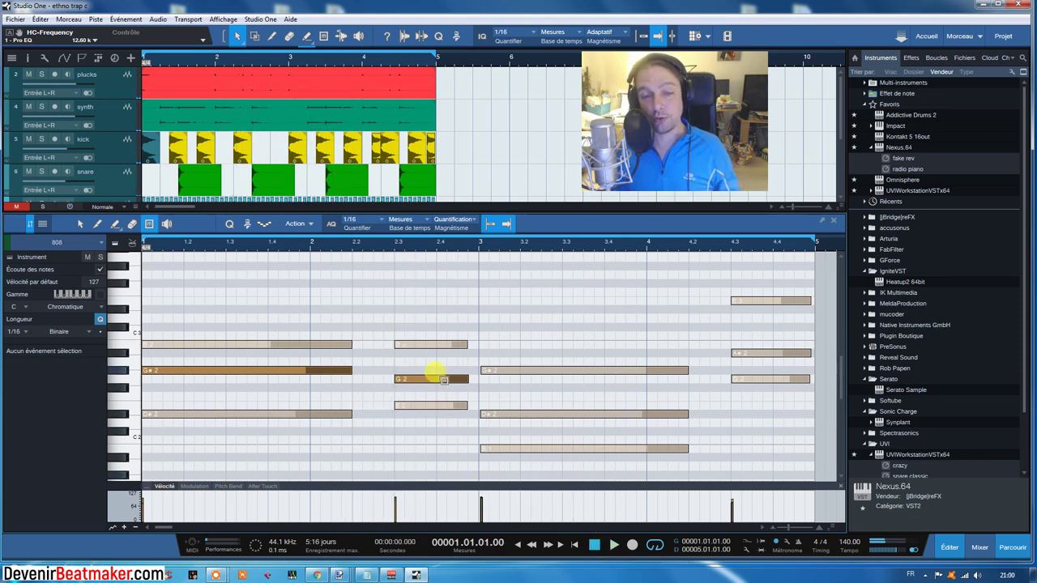
# Step: Swap G2 for B2 as the second chord's active note and play the loop to audition it
pyautogui.click(414, 343)
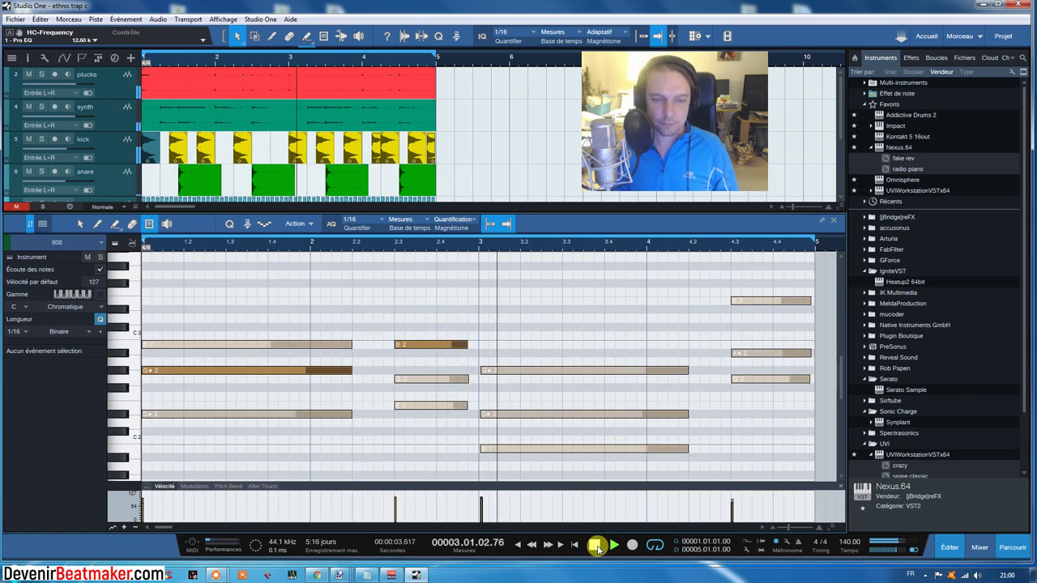
pyautogui.click(597, 546)
pyautogui.click(366, 367)
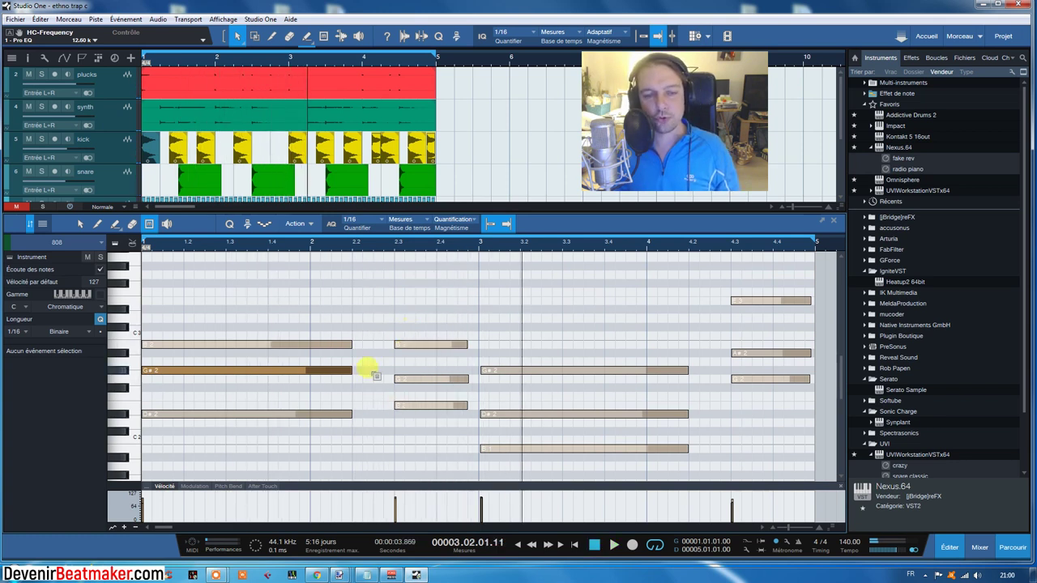
# Step: Unmute the second chord's E2 and use the Arrow tool to transpose it up one octave to E3
pyautogui.rightClick(392, 427)
pyautogui.click(384, 446)
pyautogui.rightClick(384, 446)
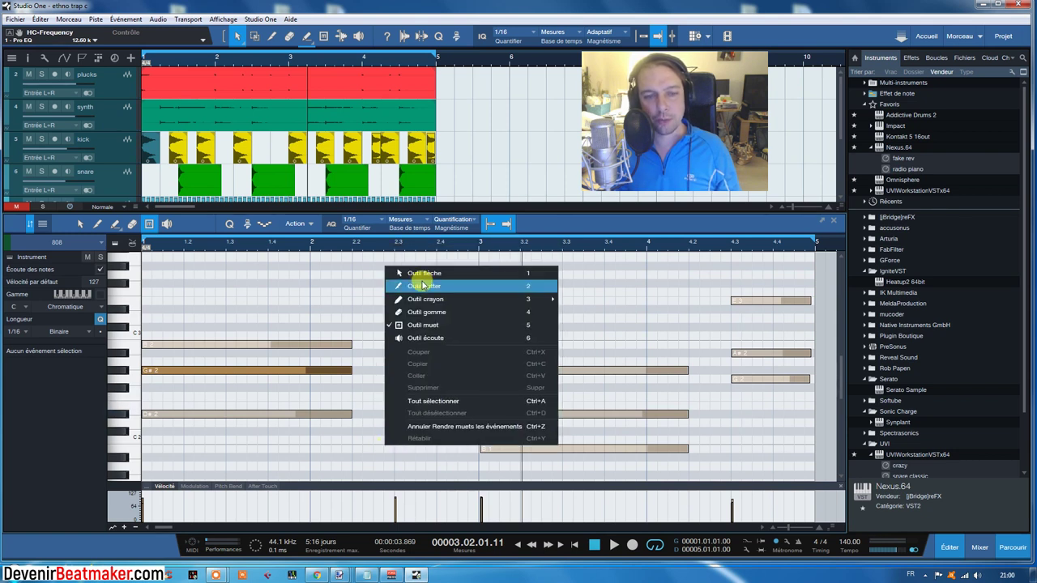
pyautogui.click(397, 277)
pyautogui.click(413, 406)
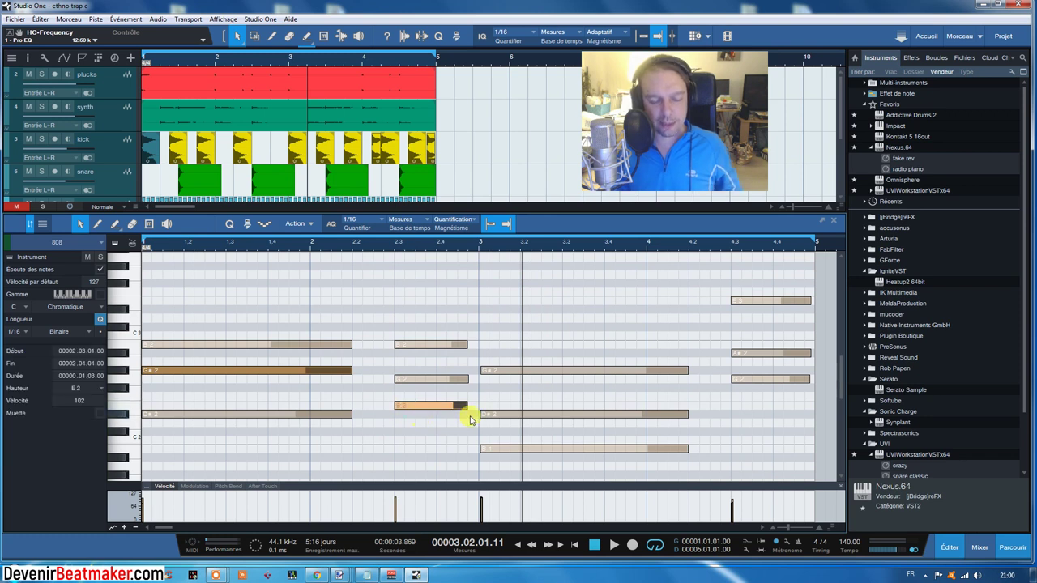
pyautogui.hotkey('shift', 'Up')
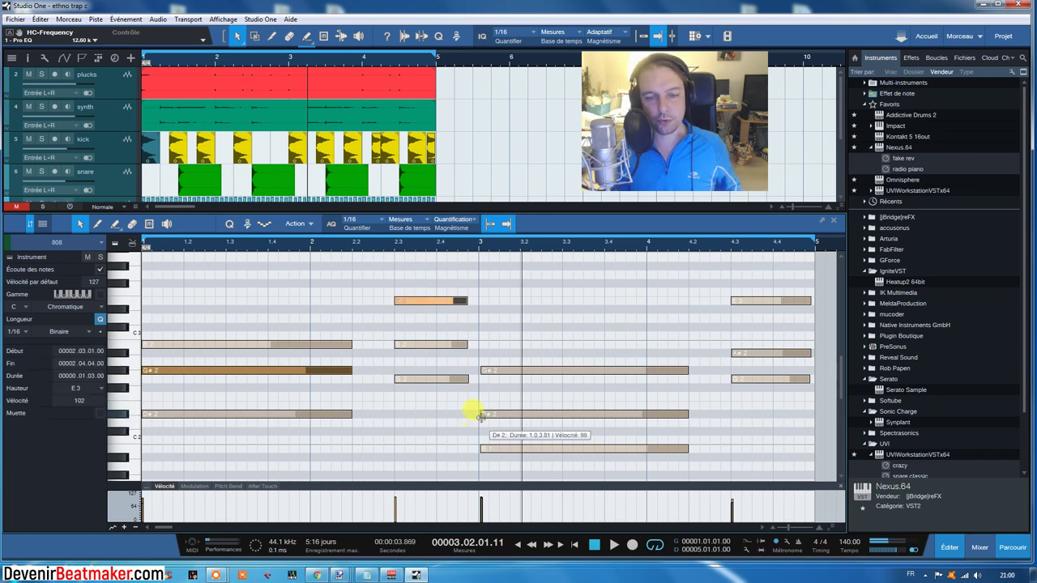
# Step: Play the loop from the start to audition E3 as the second chord's bass note
pyautogui.click(520, 546)
pyautogui.click(613, 546)
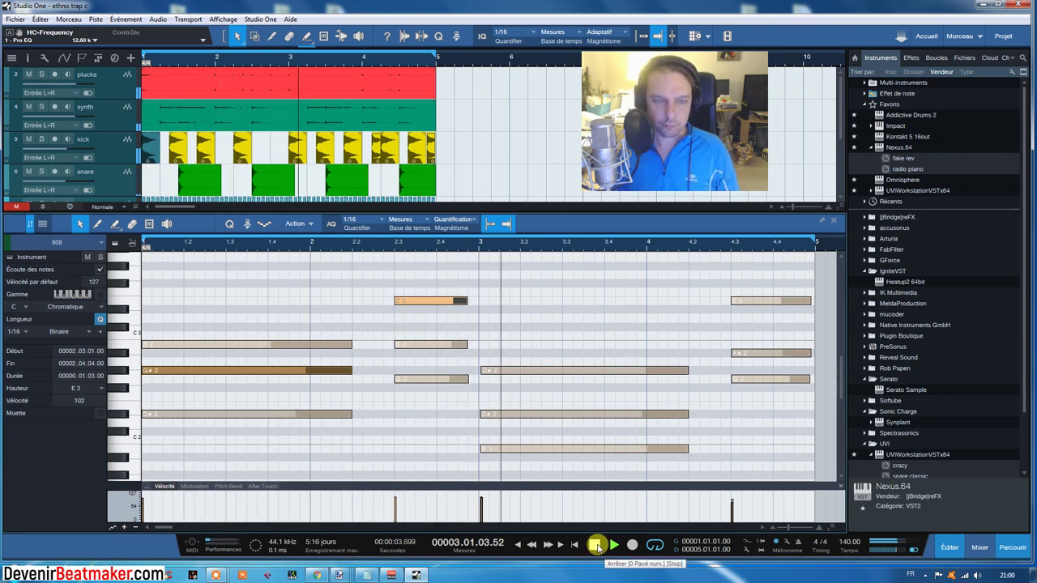
pyautogui.click(596, 545)
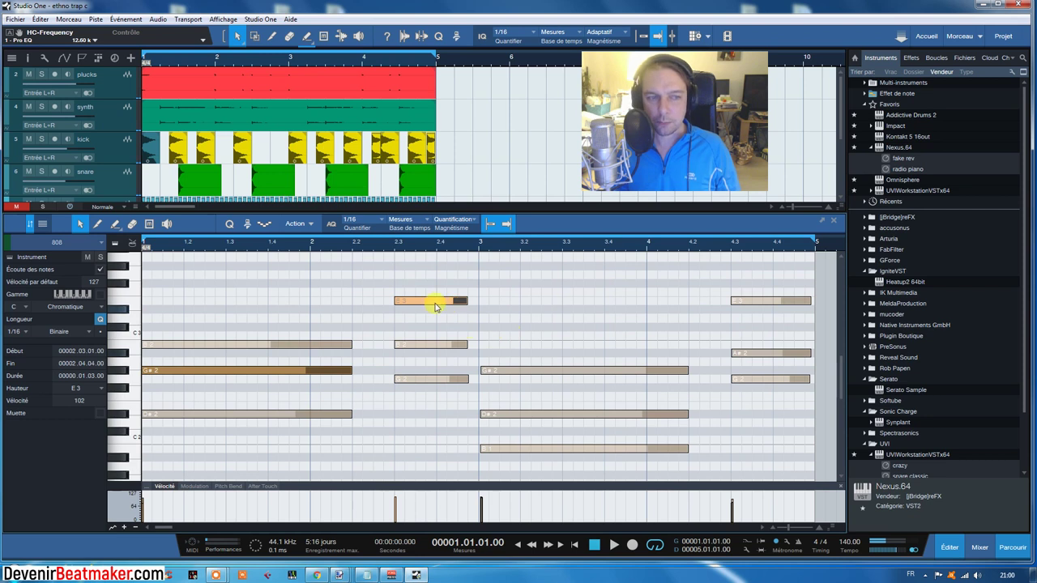
# Step: Unmute the third chord's B1 with the Mute tool and play the loop to audition it
pyautogui.click(150, 225)
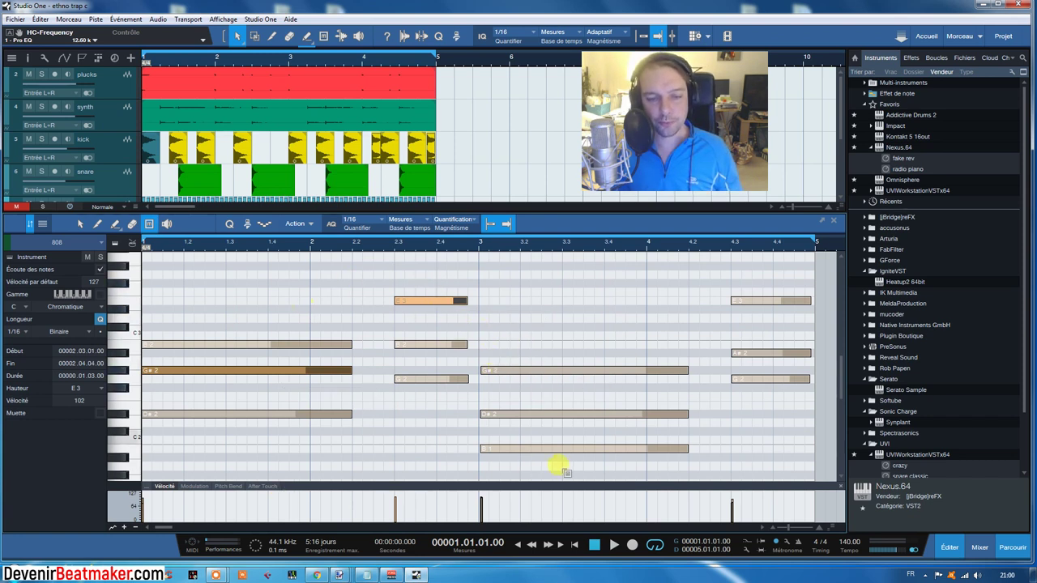
pyautogui.click(506, 451)
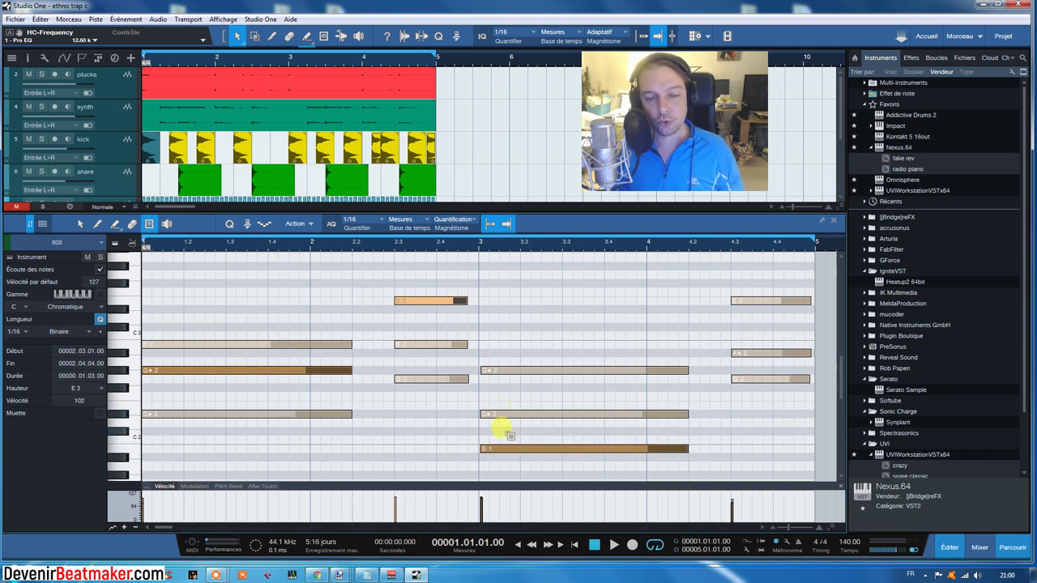
pyautogui.press('space')
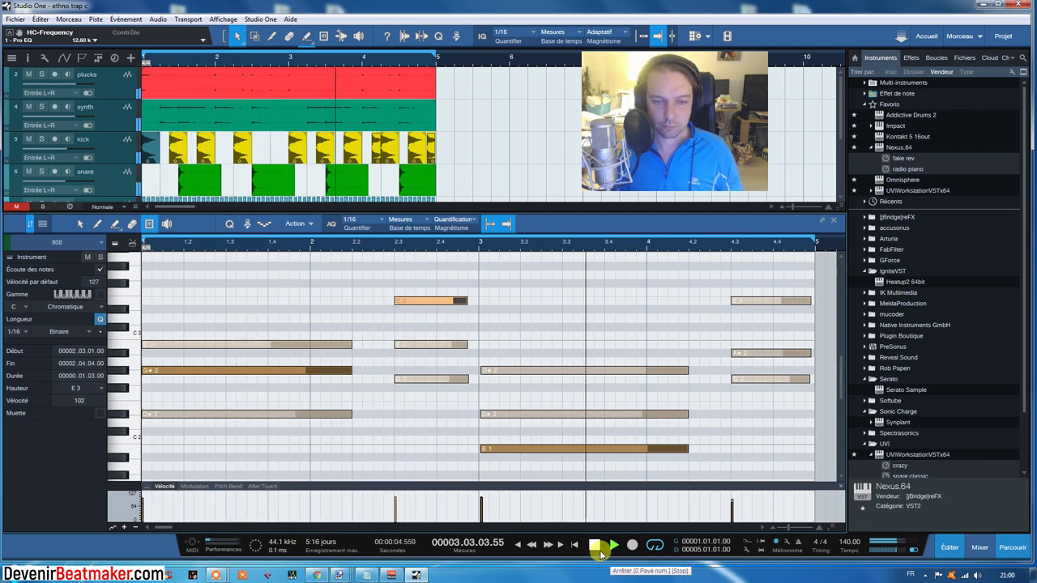
pyautogui.press('space')
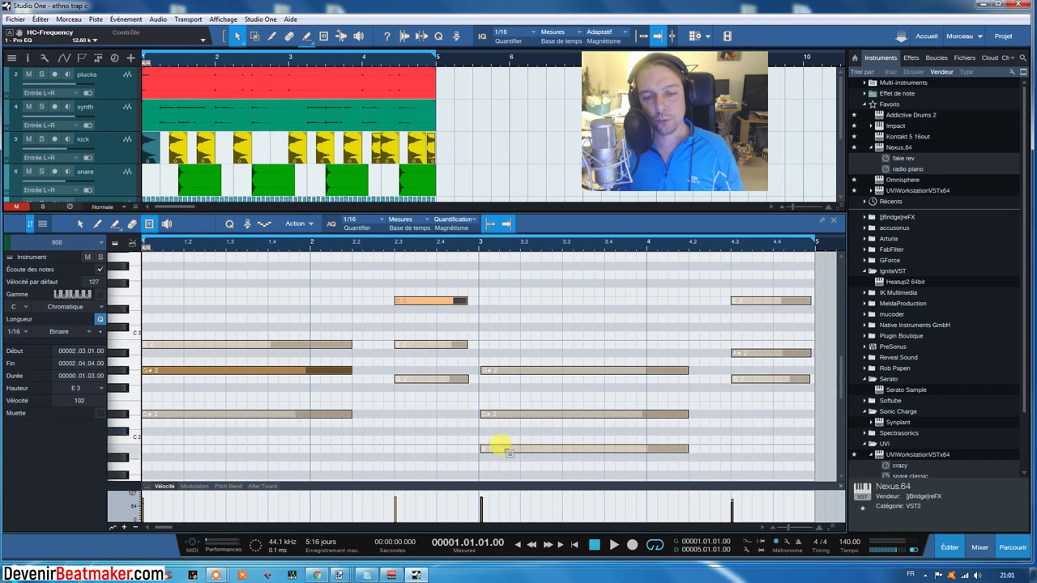
# Step: Transpose the third chord's B1 up one octave to B2 and play the loop to audition it
pyautogui.click(500, 448)
pyautogui.rightClick(497, 446)
pyautogui.click(520, 268)
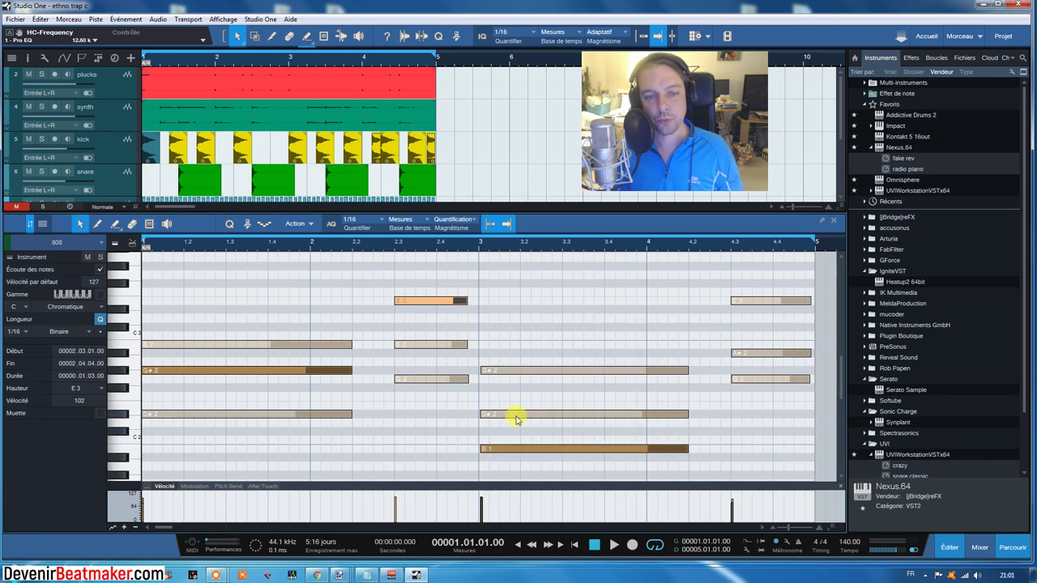
pyautogui.click(512, 448)
pyautogui.hotkey('alt', 'shift', 'Up')
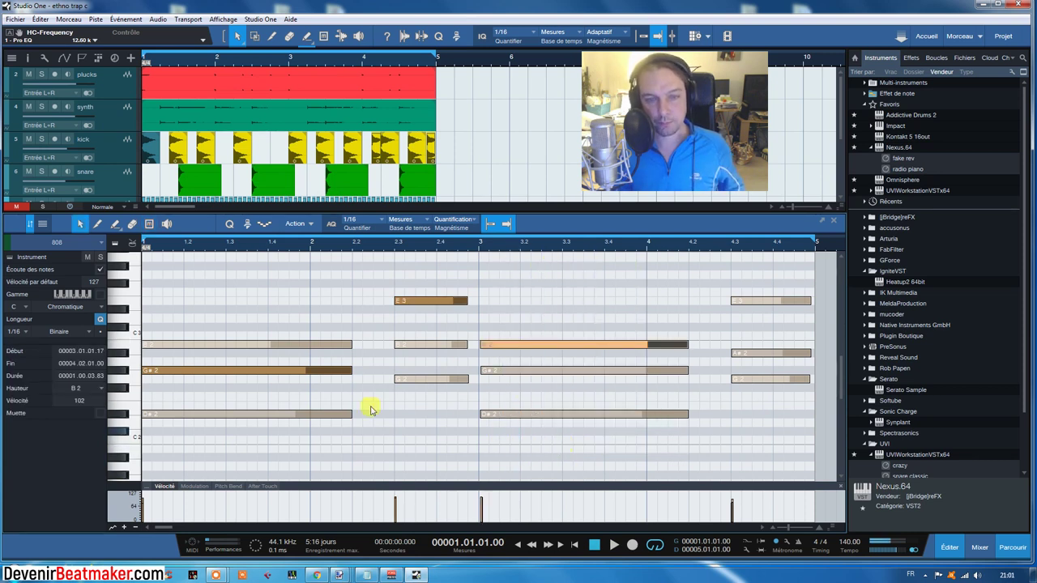
pyautogui.hotkey('alt', 'shift', 'Down')
pyautogui.hotkey('alt', 'shift', 'Up')
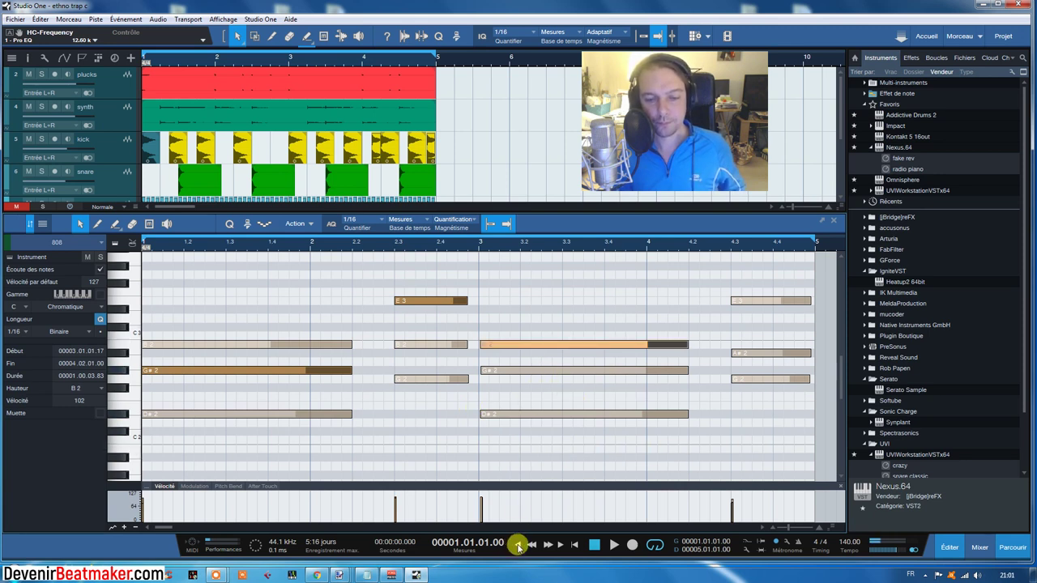
pyautogui.click(616, 545)
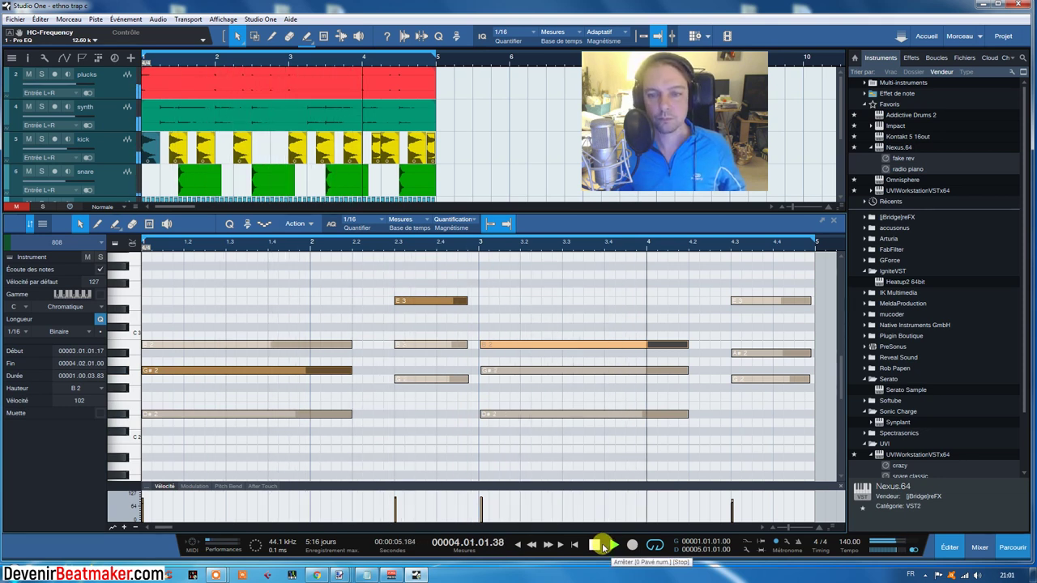
pyautogui.click(597, 545)
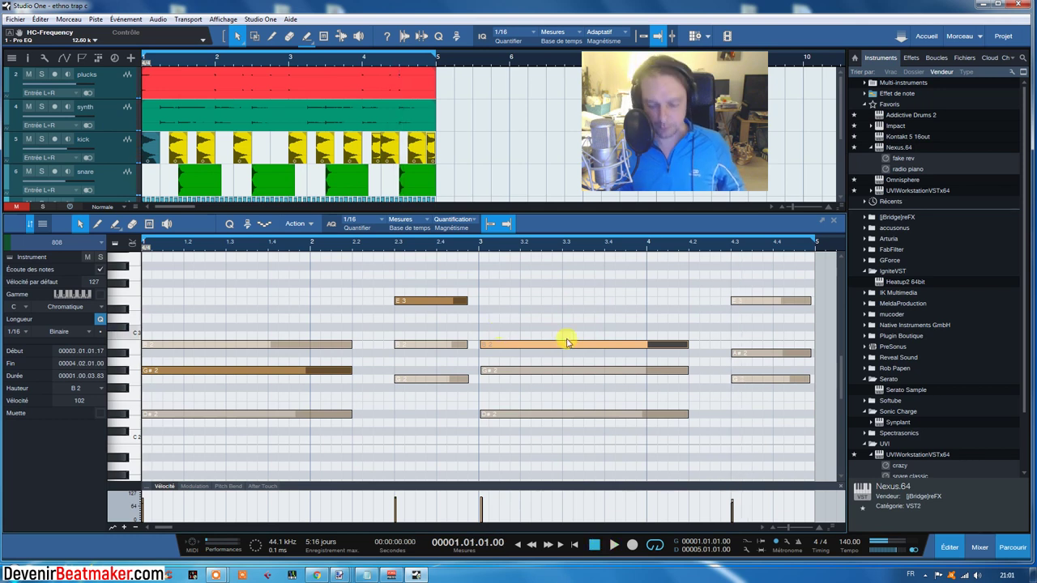
# Step: Transpose the third chord's B2 back down an octave to B1 and mute it
pyautogui.hotkey('shift', 'Down')
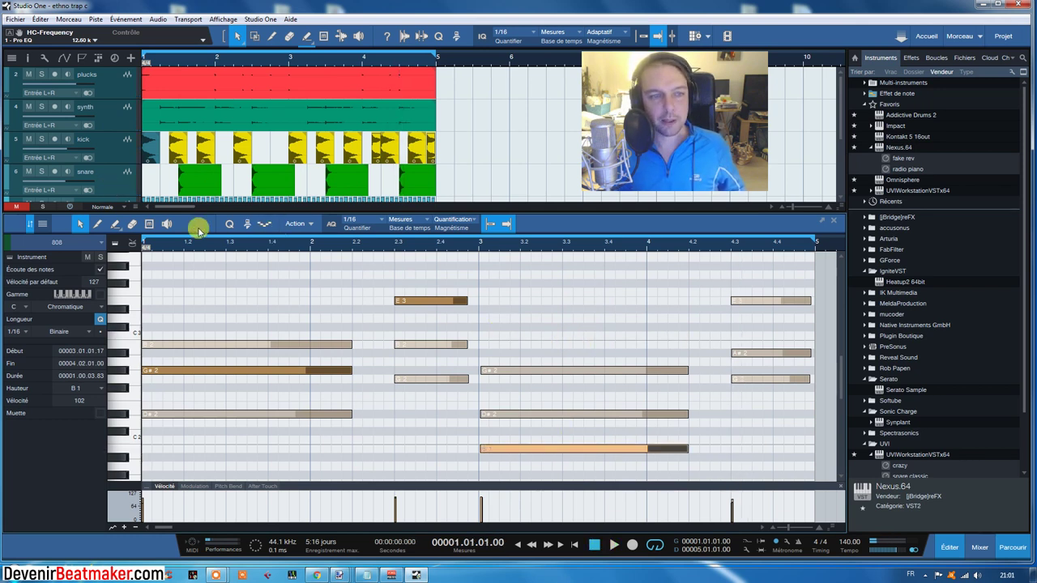
pyautogui.click(154, 225)
pyautogui.click(541, 450)
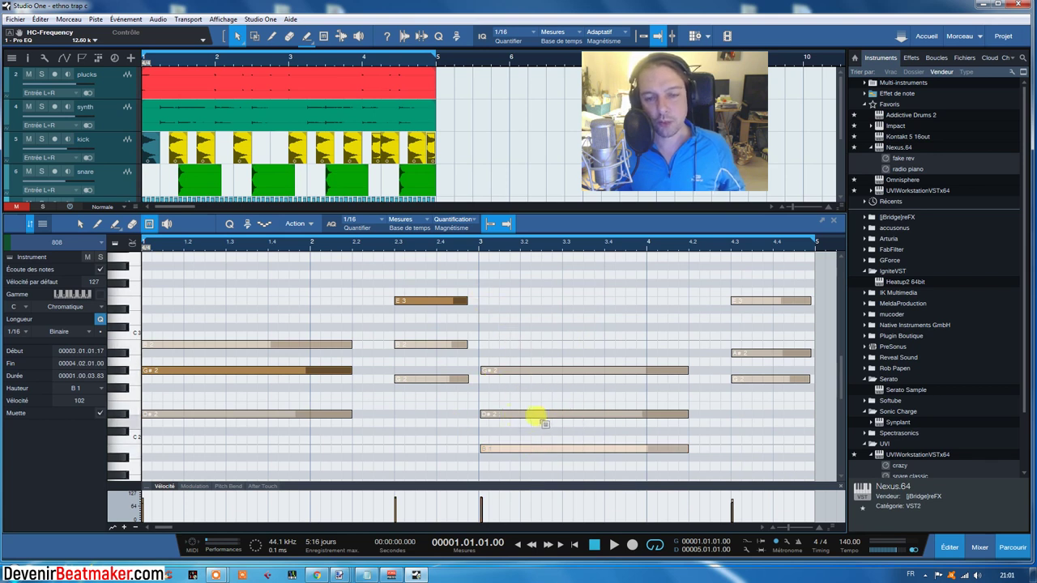
# Step: Unmute D#2 in the third chord and play the loop to audition that bass note
pyautogui.click(506, 413)
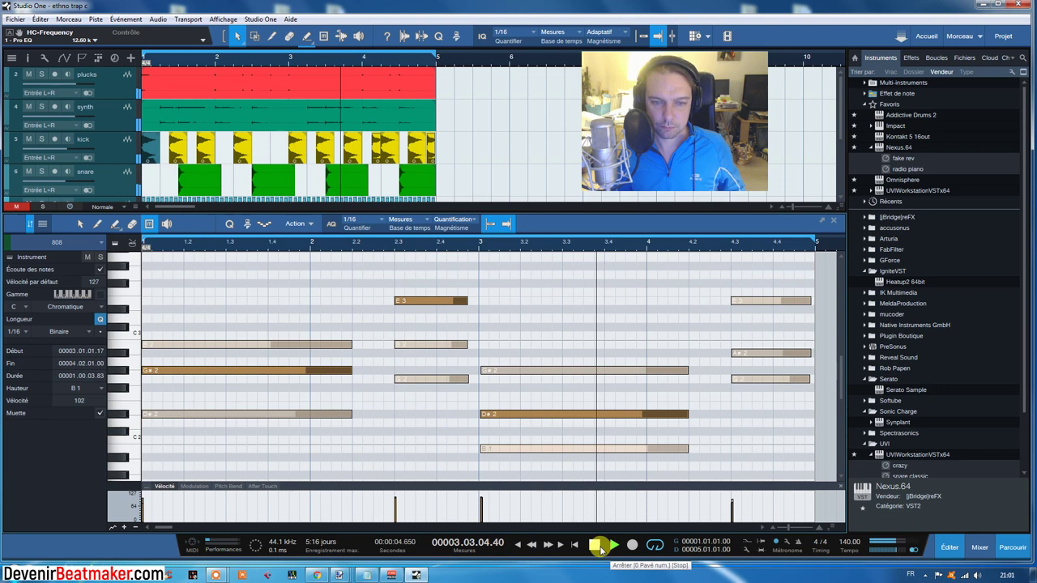
pyautogui.click(599, 548)
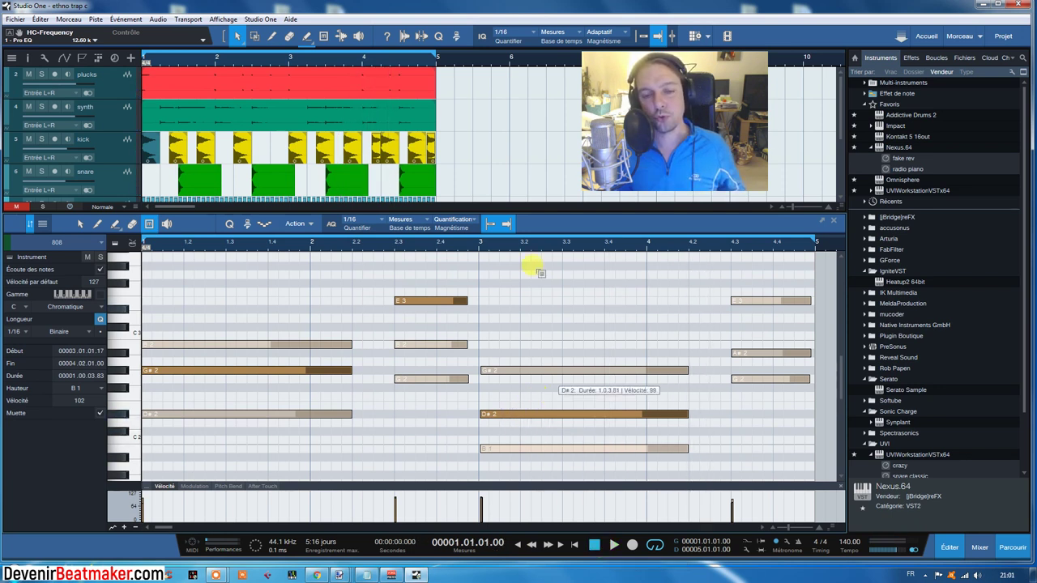
# Step: Mute D#2 and unmute G#2 in the third chord, and play the loop to audition that bass note
pyautogui.keyDown('shift'); pyautogui.click(527, 414); pyautogui.keyUp('shift')
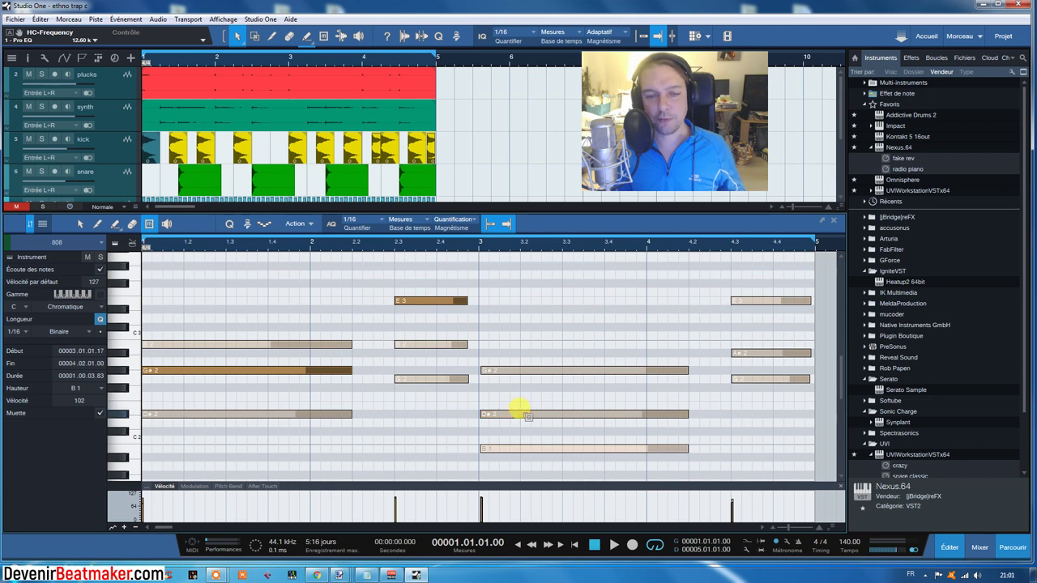
pyautogui.keyDown('shift'); pyautogui.click(511, 369); pyautogui.keyUp('shift')
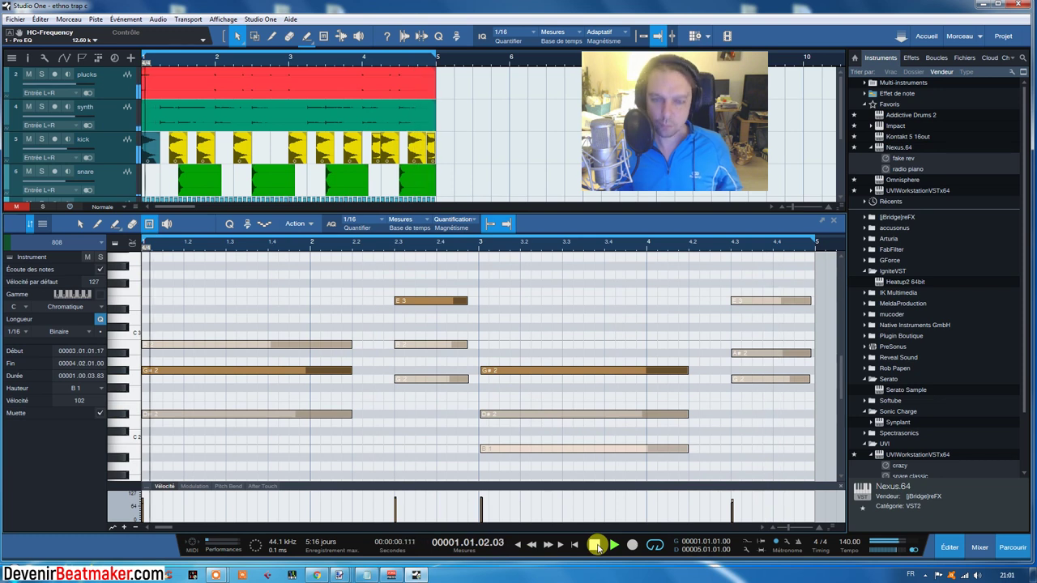
pyautogui.click(597, 547)
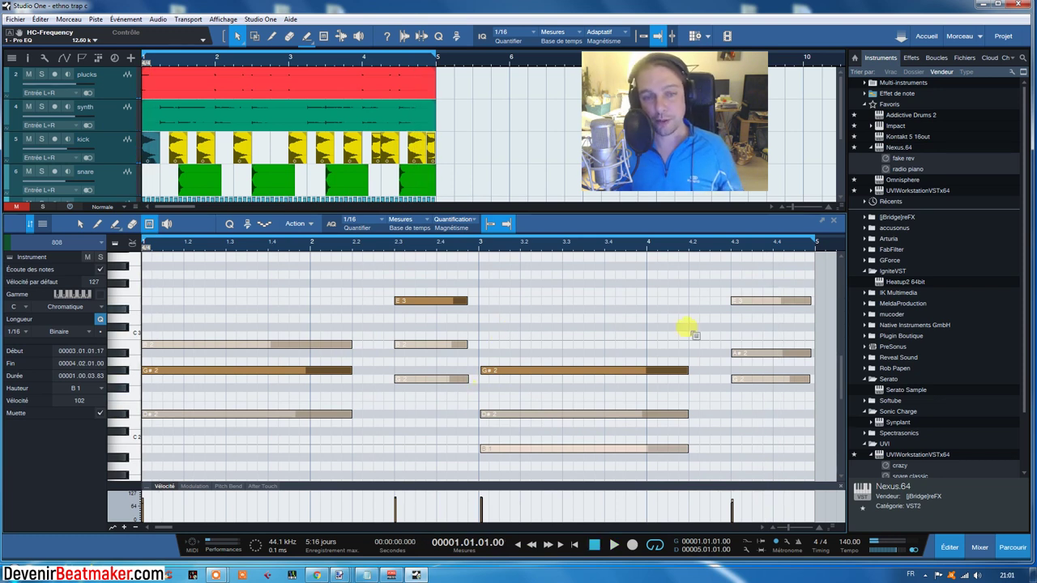
# Step: Unmute G2 in the last chord and play the loop to audition that bass note
pyautogui.click(754, 377)
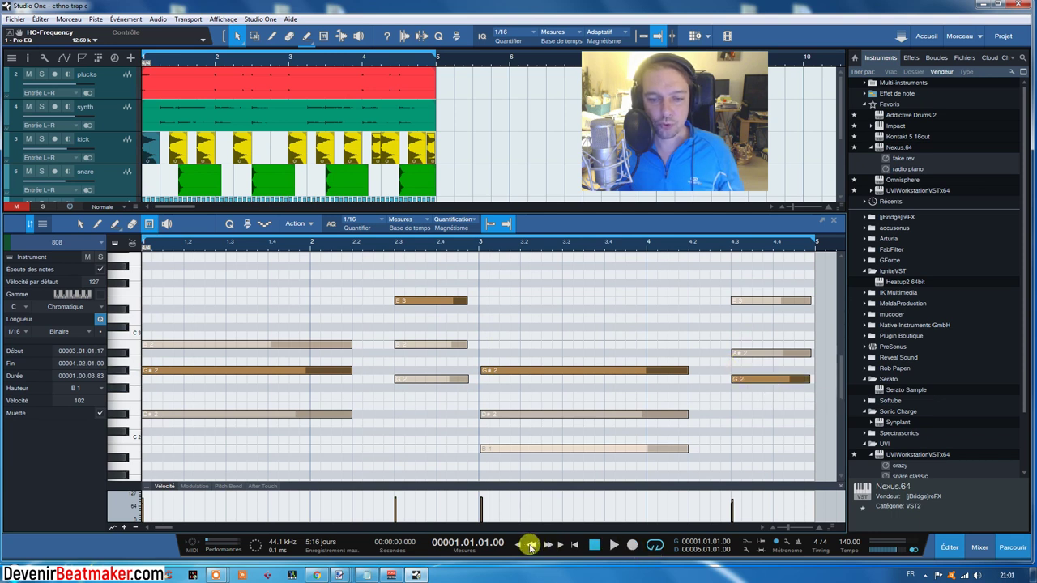
pyautogui.click(612, 544)
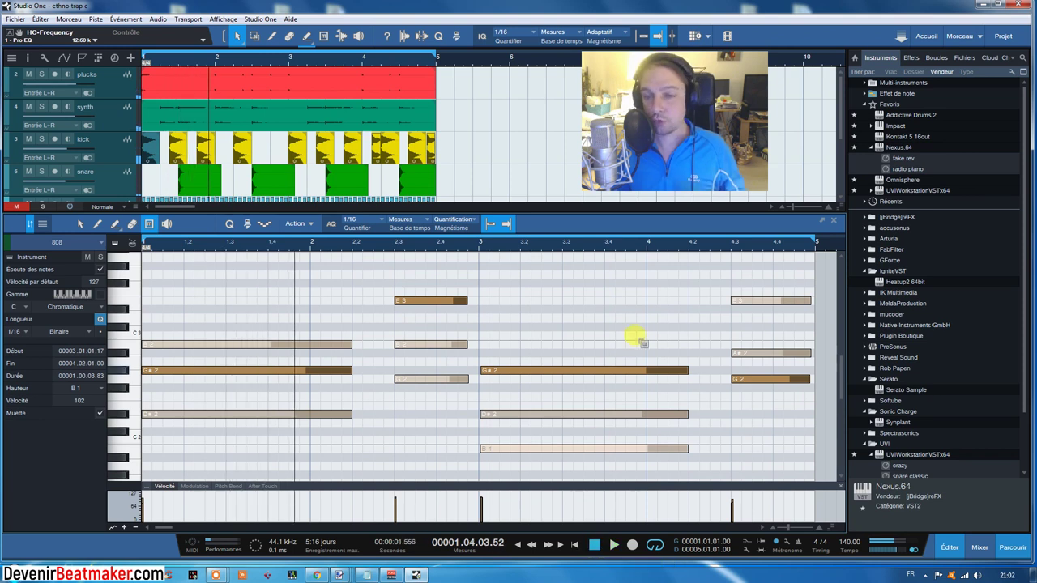
# Step: Mute G2 and unmute A#2 in the last chord, and play the loop to audition that bass note
pyautogui.click(740, 353)
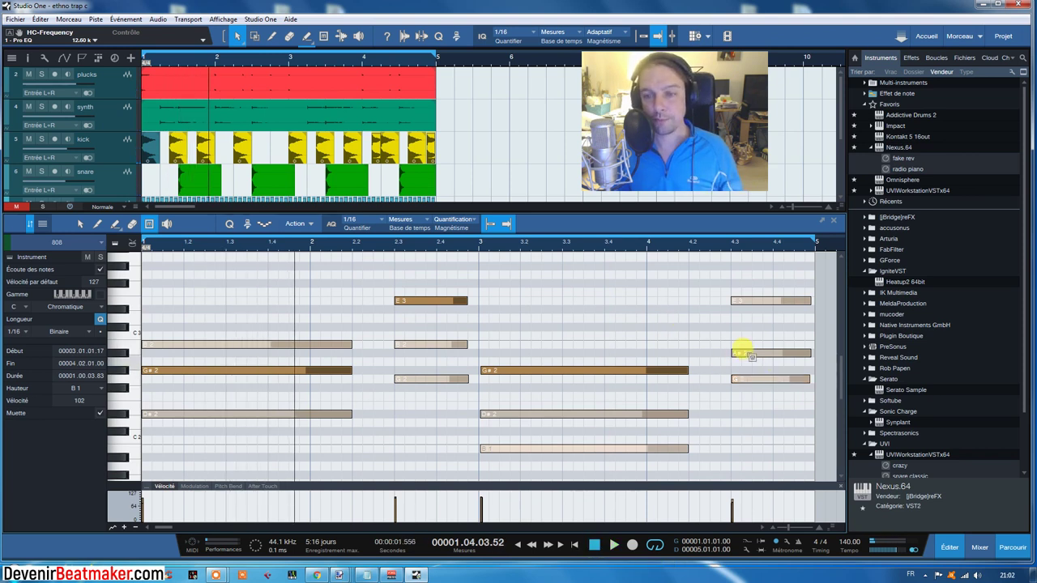
pyautogui.click(521, 547)
pyautogui.click(609, 545)
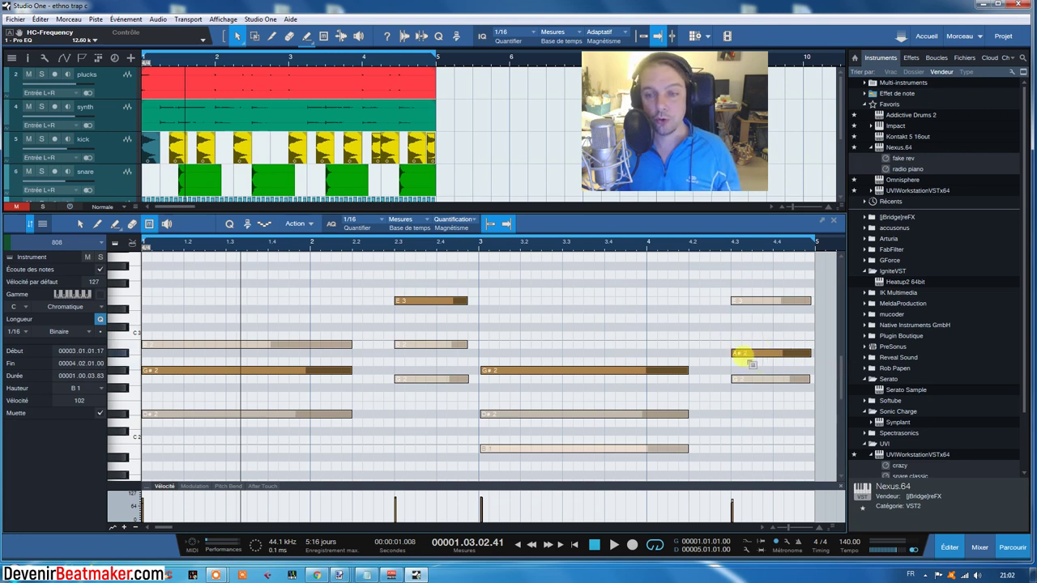
# Step: Mute A#2 and unmute E3 in the last chord, return playback to the start, and switch to the Arrow tool
pyautogui.click(761, 324)
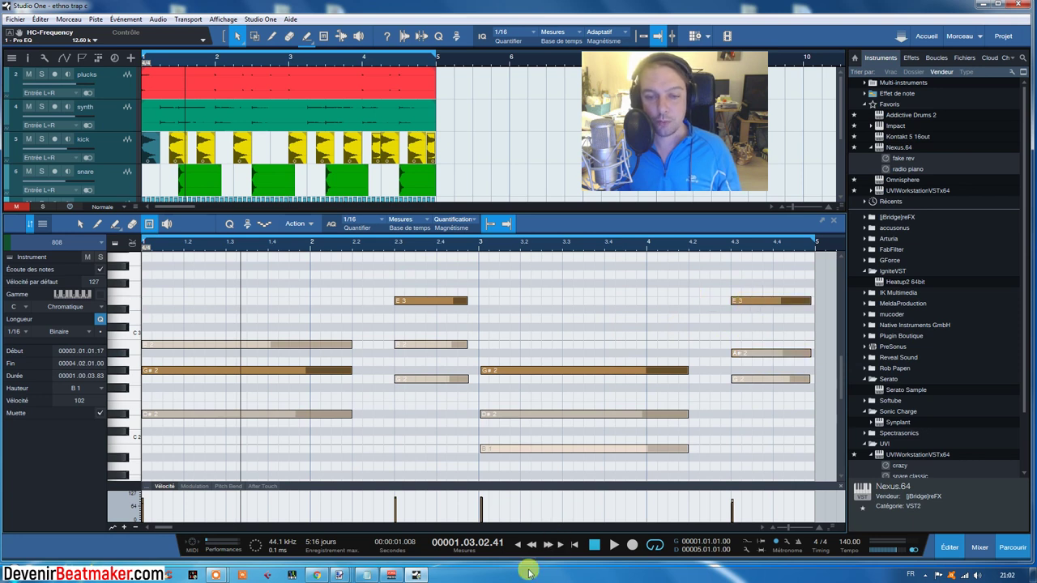
pyautogui.click(519, 545)
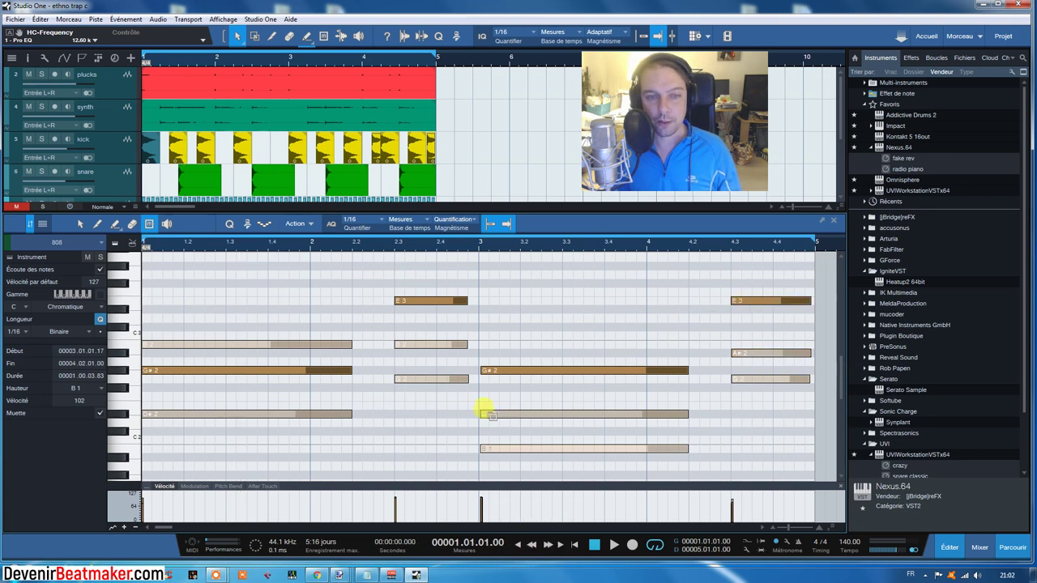
pyautogui.rightClick(427, 273)
pyautogui.click(441, 274)
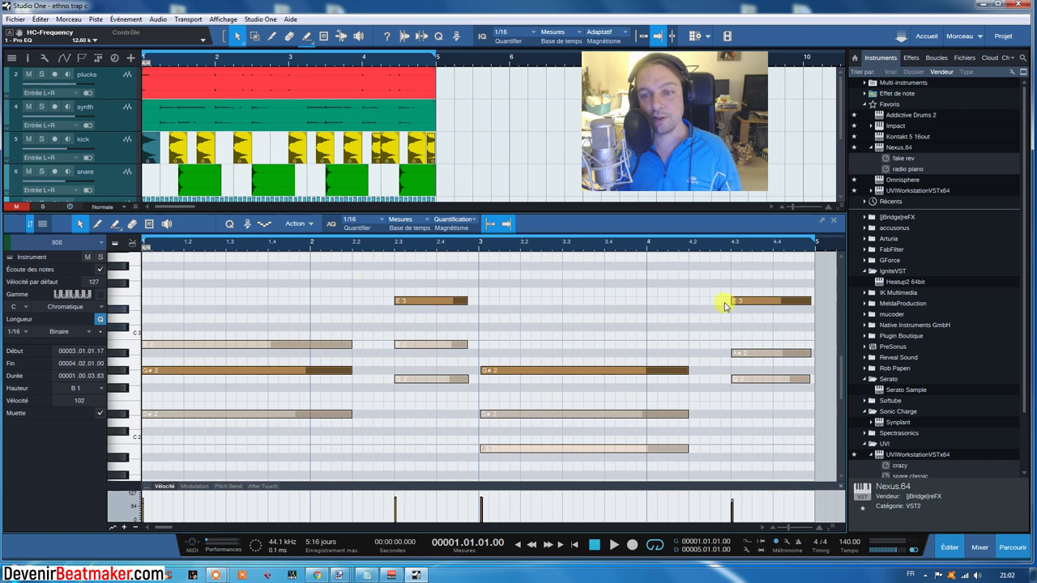
# Step: Select the pair of unmuted G#2 notes, reselect only the two E3 notes, and play the loop to hear the bass line
pyautogui.moveTo(700, 360); pyautogui.dragTo(320, 373)
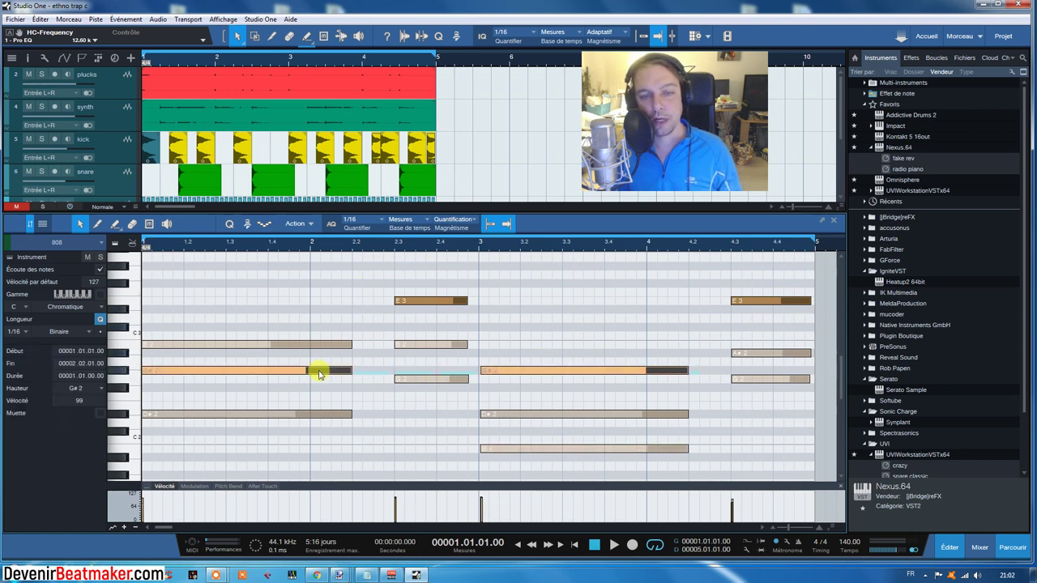
pyautogui.moveTo(358, 283); pyautogui.dragTo(744, 306)
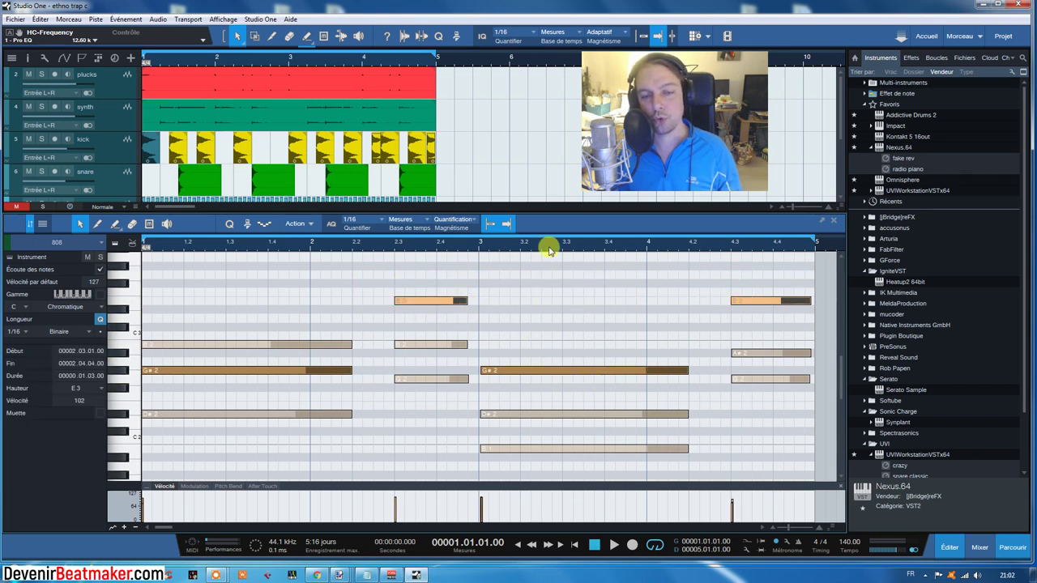
pyautogui.click(631, 545)
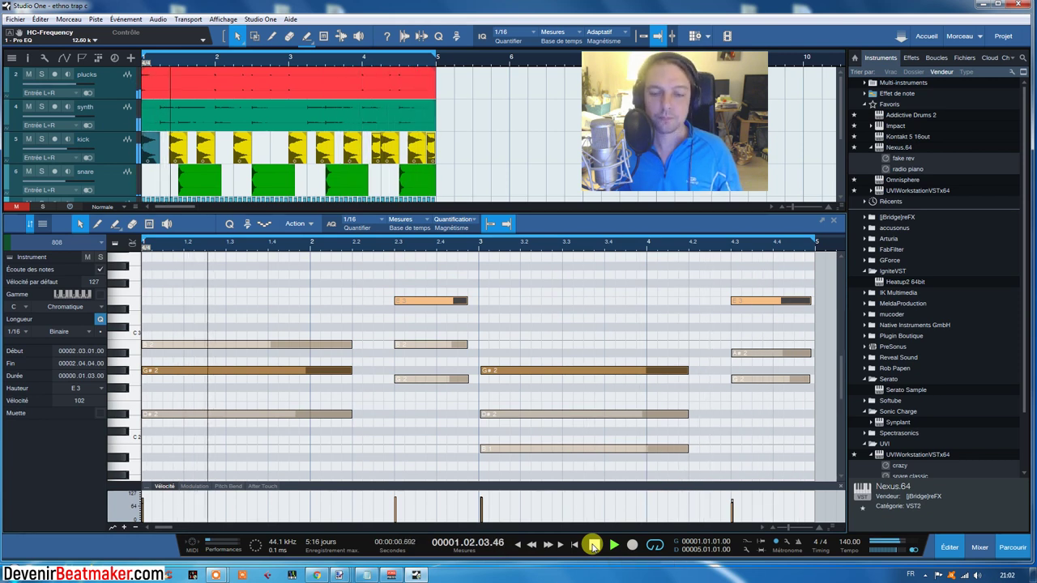
pyautogui.click(593, 545)
# Step: Mute both E3 notes and unmute G2 in the second chord, and play the loop to audition it
pyautogui.click(149, 223)
pyautogui.click(401, 301)
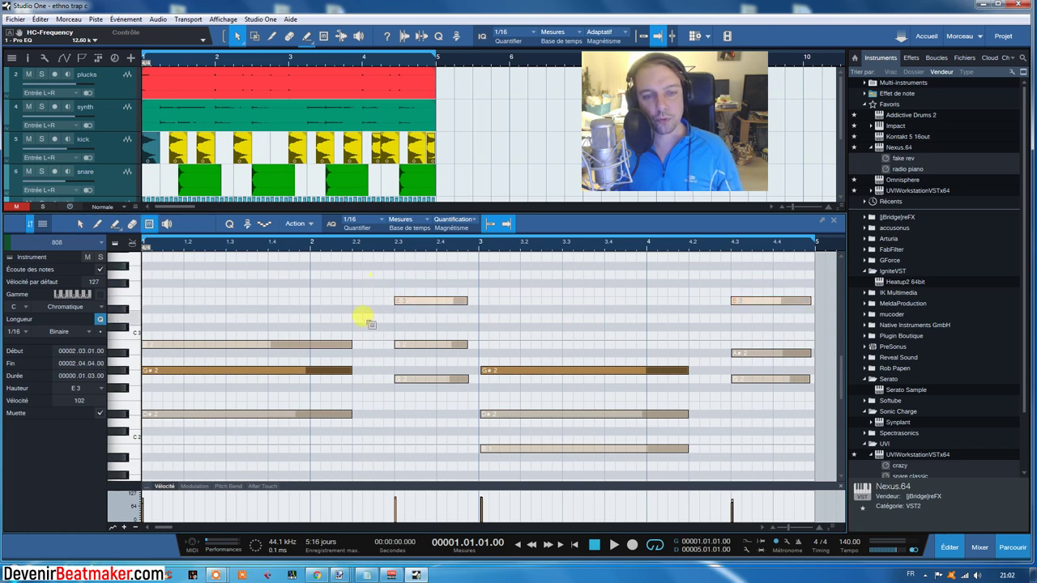
pyautogui.click(413, 378)
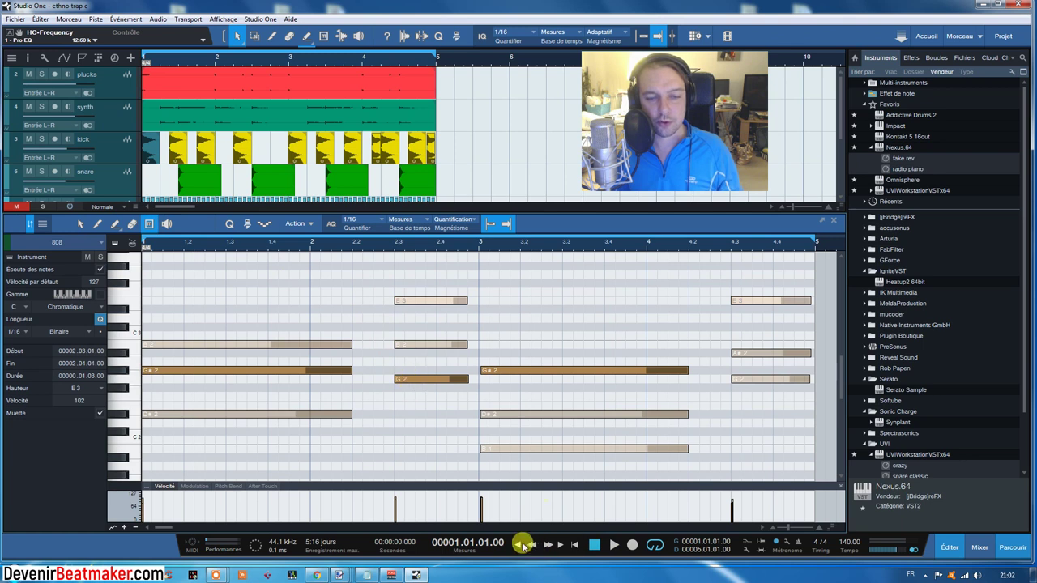
pyautogui.click(613, 551)
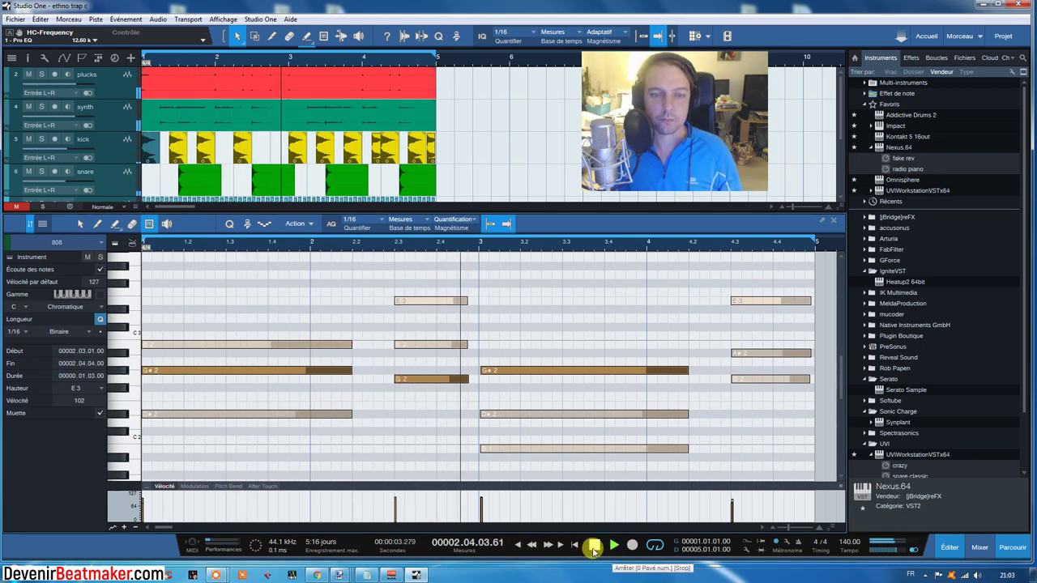
# Step: Unmute E3 in the last chord while muting E3 in the second chord, and return to the Arrow tool with playback stopped
pyautogui.hotkey('shift', 'm')
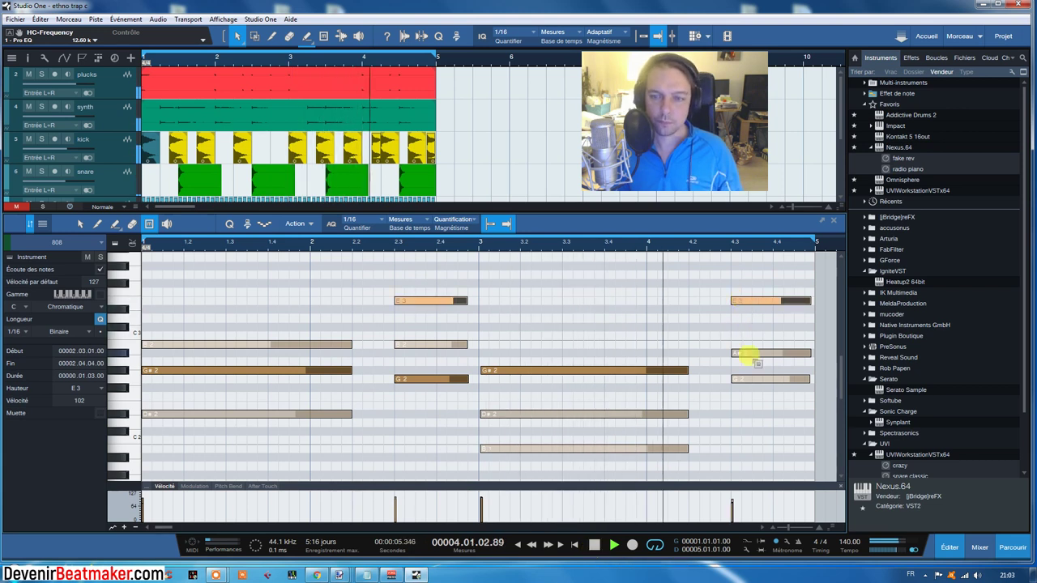
pyautogui.click(592, 545)
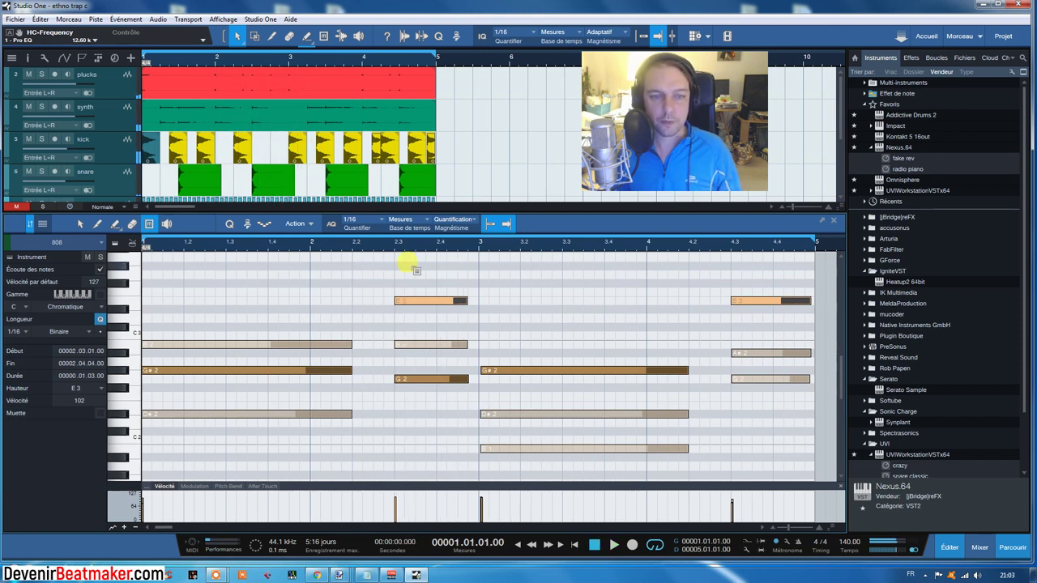
pyautogui.hotkey('shift', 'm')
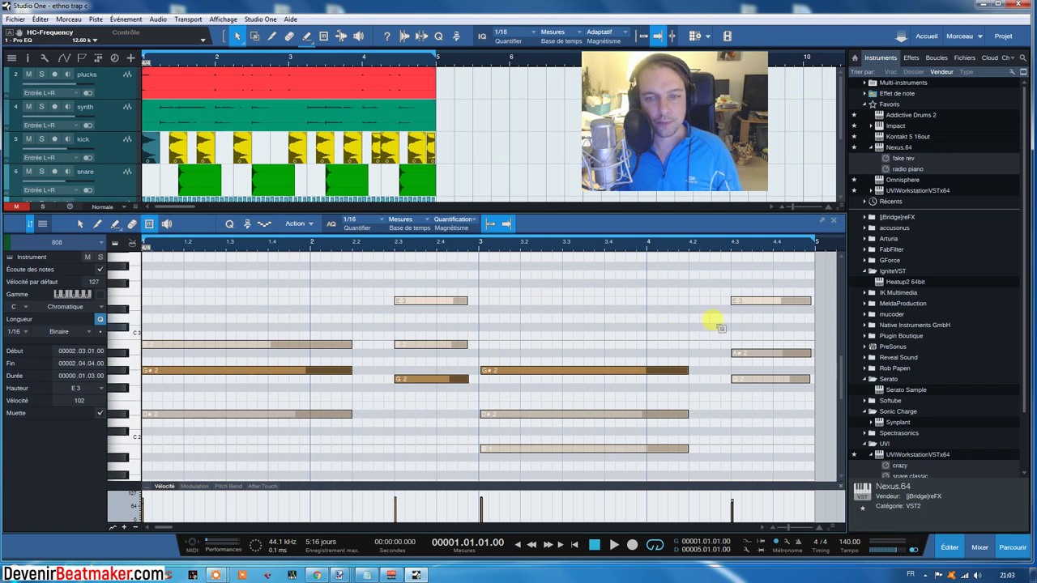
pyautogui.hotkey('shift', 'm')
pyautogui.rightClick(496, 289)
pyautogui.press('Escape')
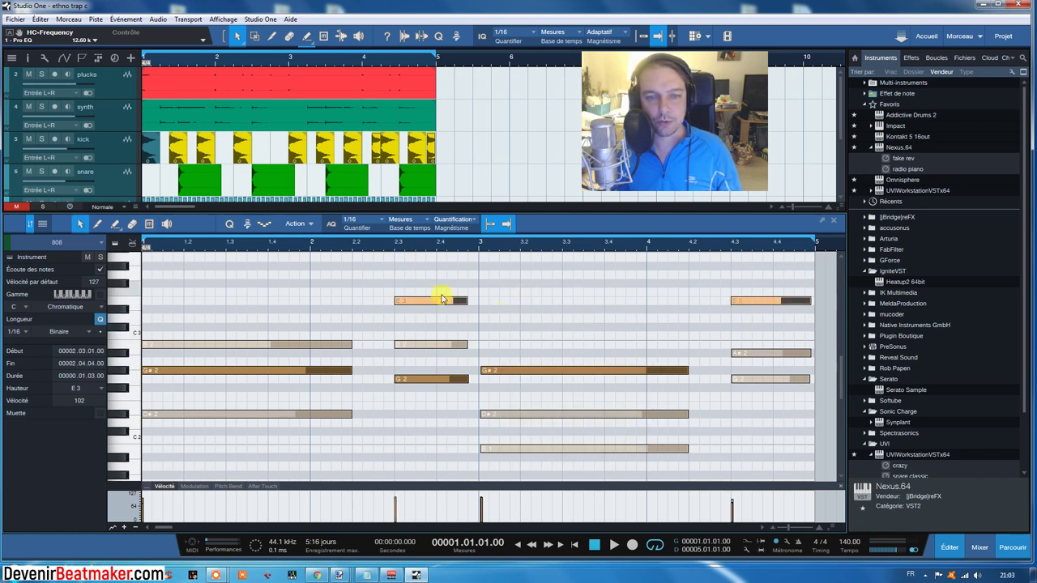
pyautogui.click(507, 306)
pyautogui.click(446, 300)
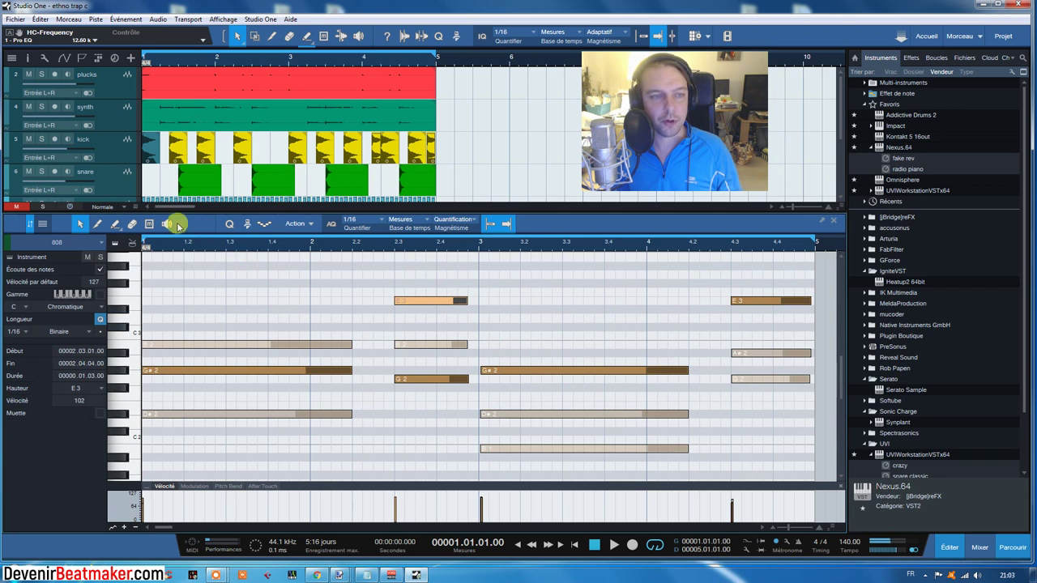
pyautogui.rightClick(391, 276)
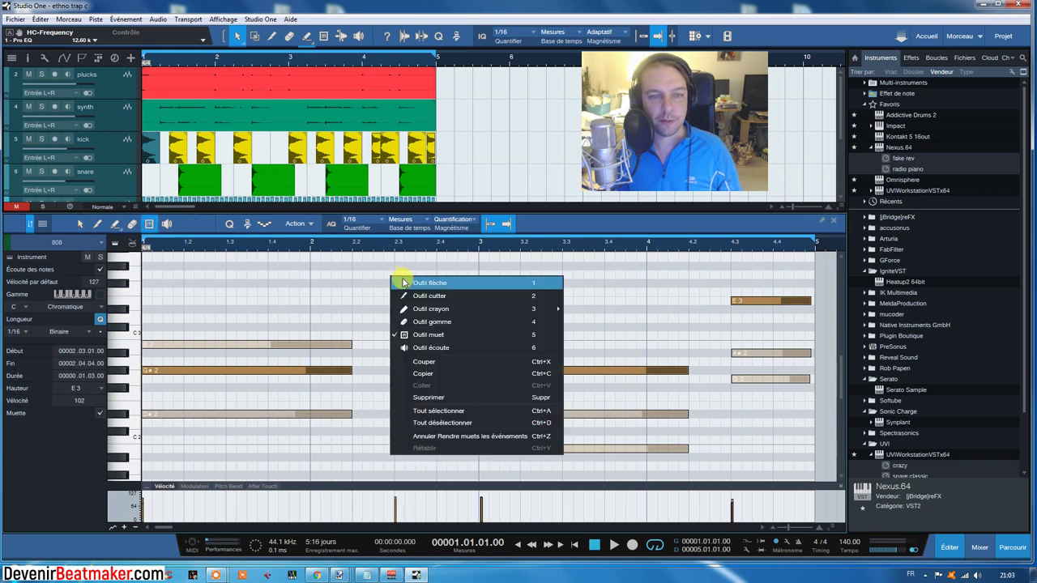
pyautogui.click(396, 278)
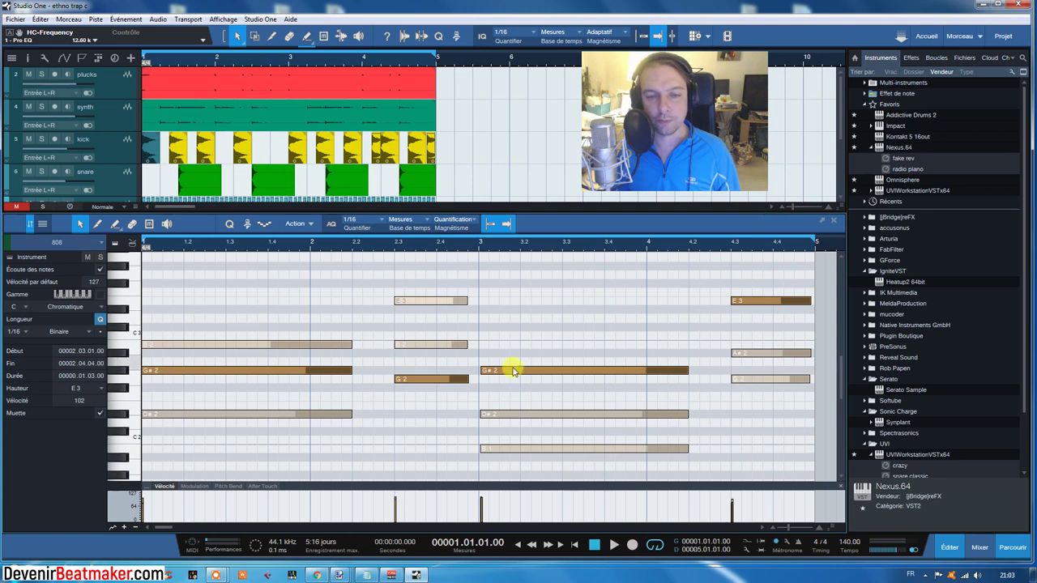
# Step: Lengthen the first and third chords' G#2 notes, ending the third at 4.02.04.00, and play the loop to check them
pyautogui.moveTo(350, 370); pyautogui.dragTo(383, 372)
pyautogui.moveTo(688, 371); pyautogui.dragTo(716, 374)
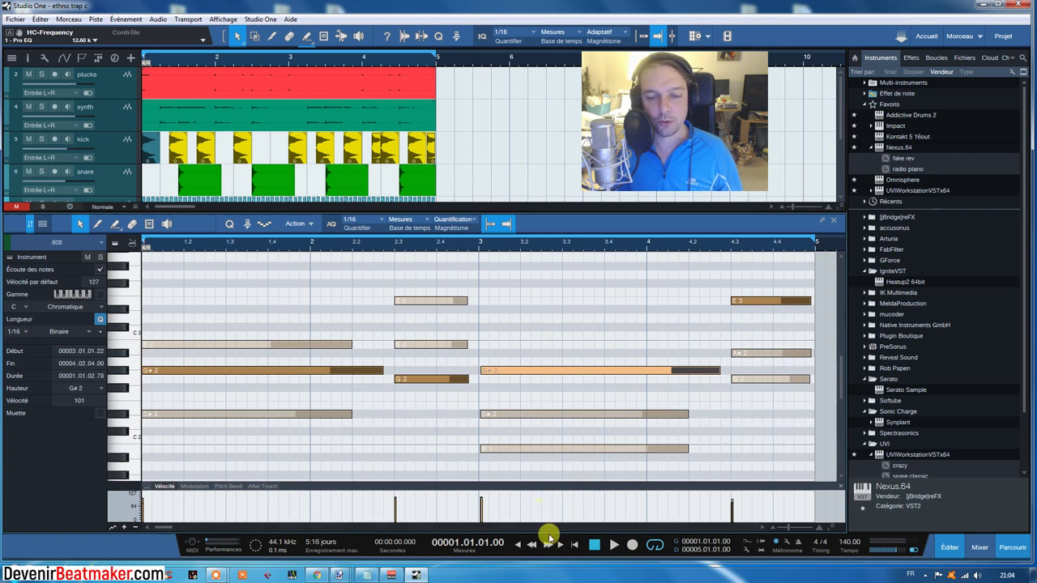
pyautogui.click(609, 545)
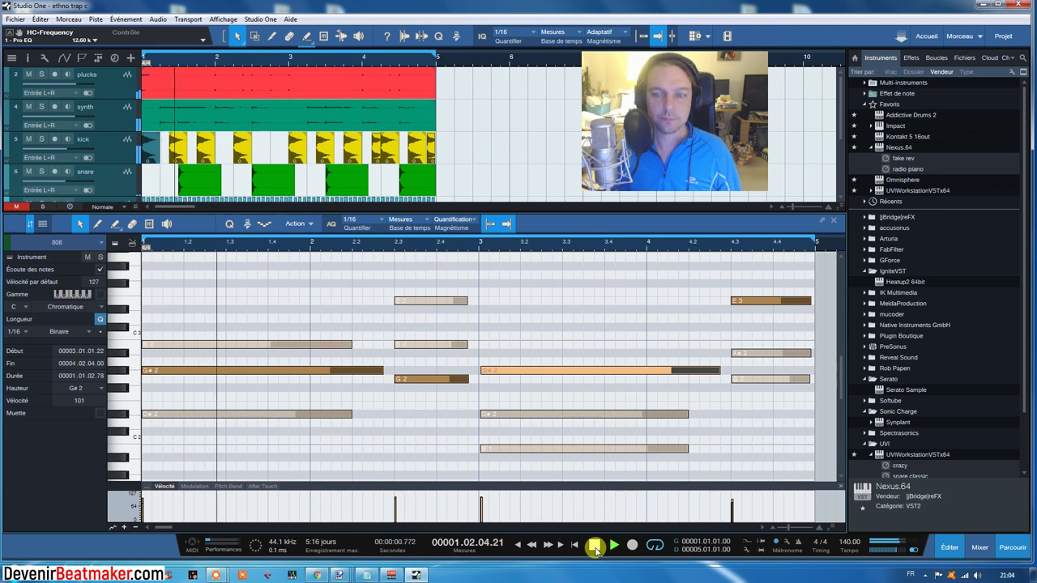
pyautogui.click(595, 549)
# Step: Audition the last chord's E3 an octave lower at E2, transpose it back up to E3, and stop playback
pyautogui.click(687, 306)
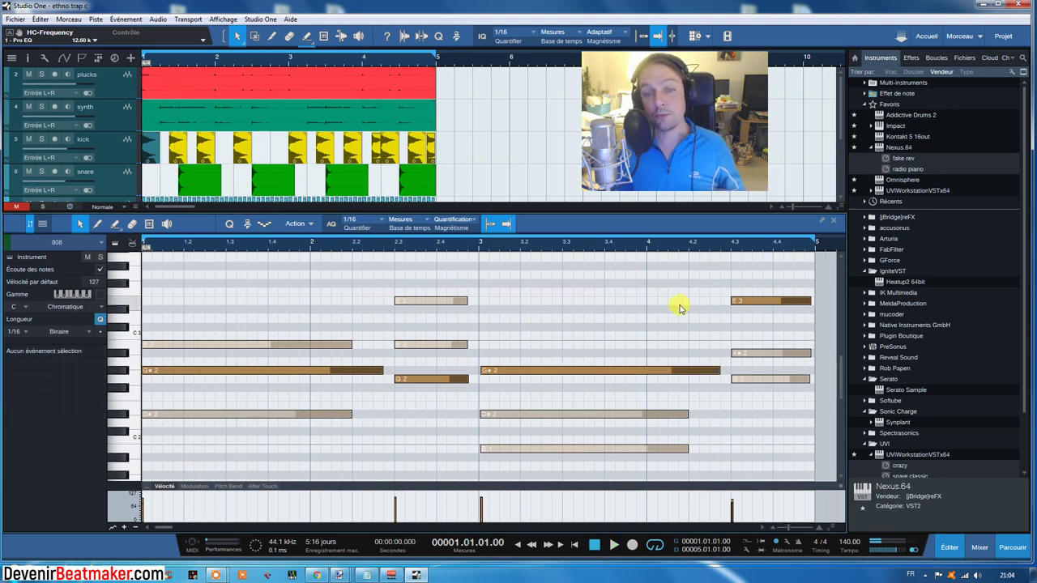
pyautogui.click(775, 303)
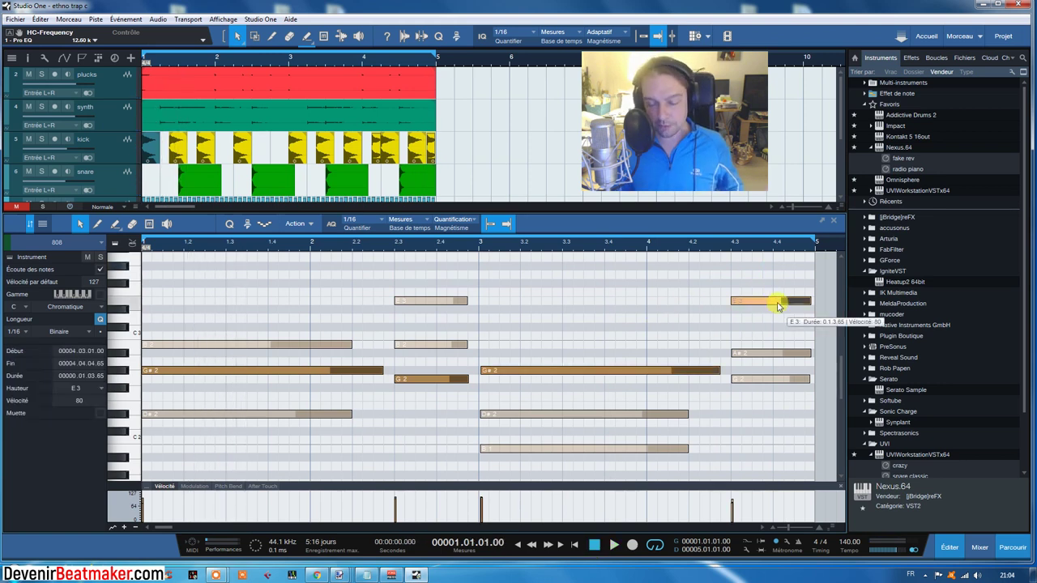
pyautogui.hotkey('shift', 'Down')
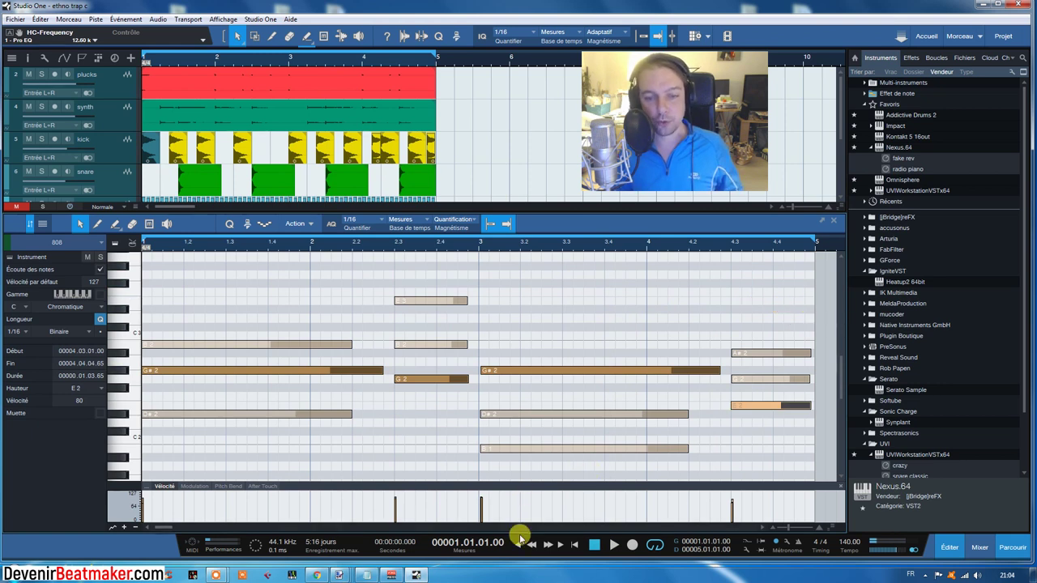
pyautogui.click(608, 546)
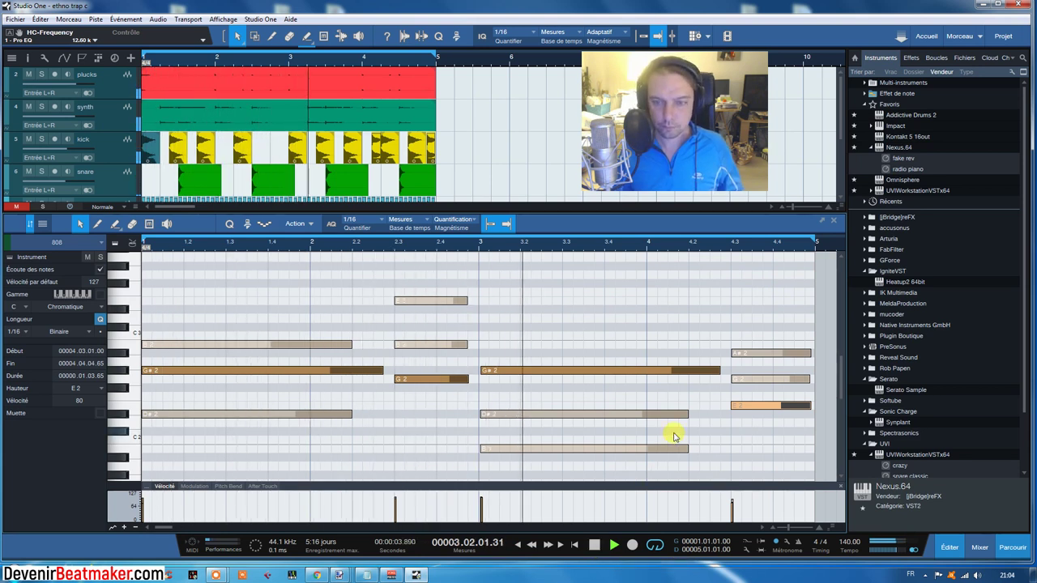
pyautogui.hotkey('shift', 'Up')
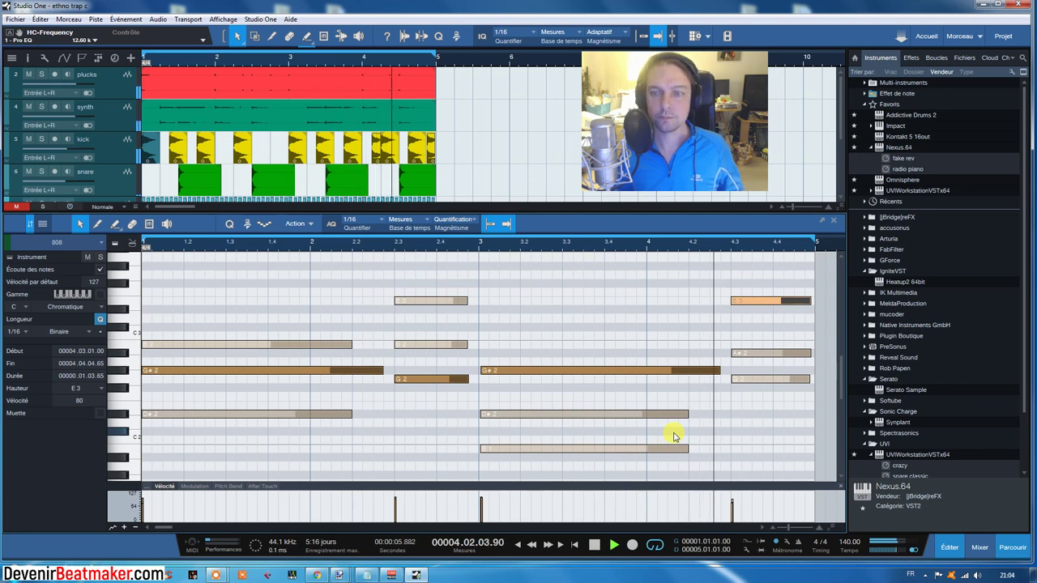
pyautogui.click(596, 546)
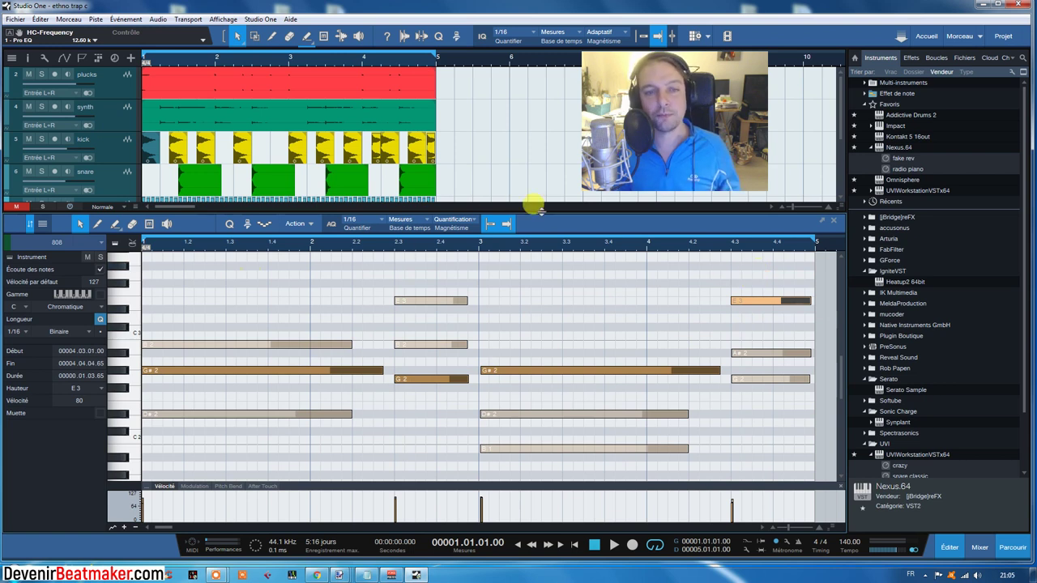
# Step: Enlarge the arrangement area to reveal the hats, piano and 808 tracks
pyautogui.moveTo(527, 209); pyautogui.dragTo(490, 304)
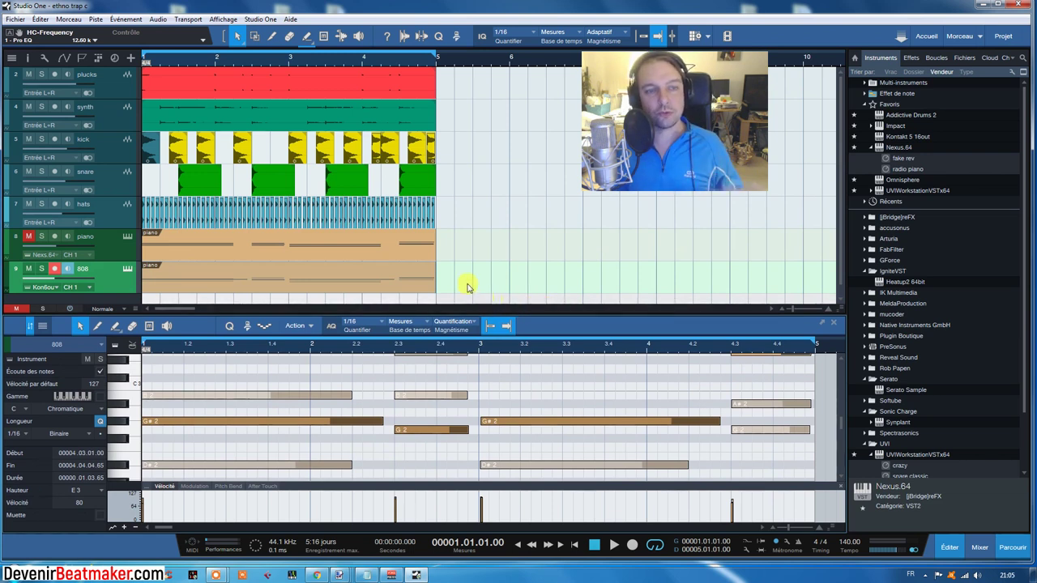